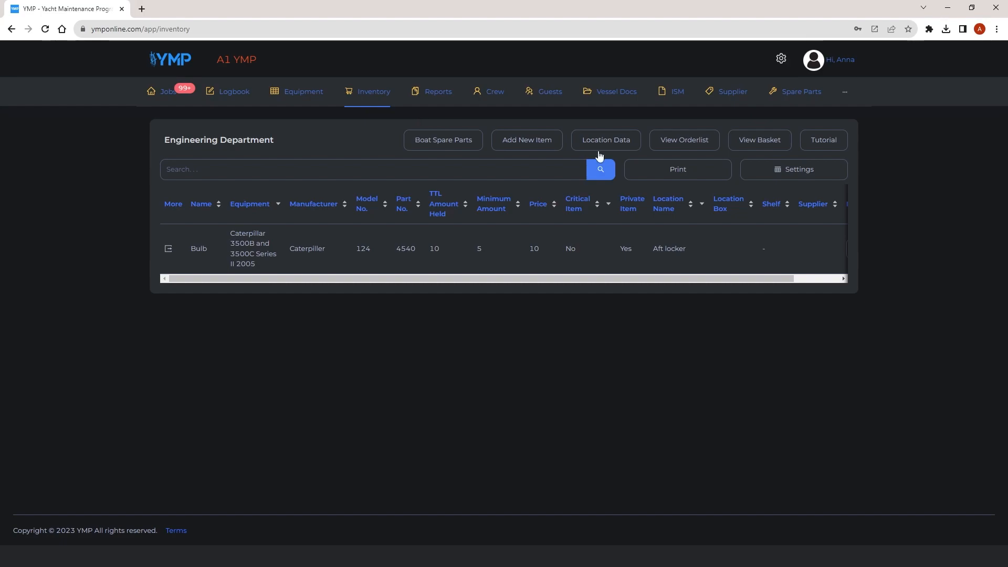
Hide the TTL Amount Held and Critical Item columns in the inventory table header settings.
{"action": "left_click", "coordinate": [754, 173]}
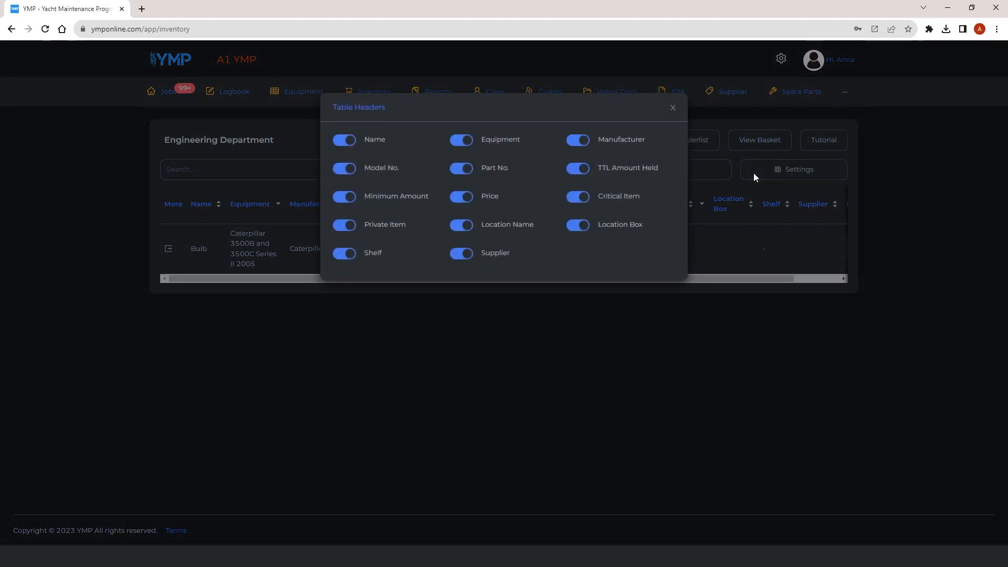
{"action": "left_click", "coordinate": [578, 197]}
{"action": "left_click", "coordinate": [578, 140]}
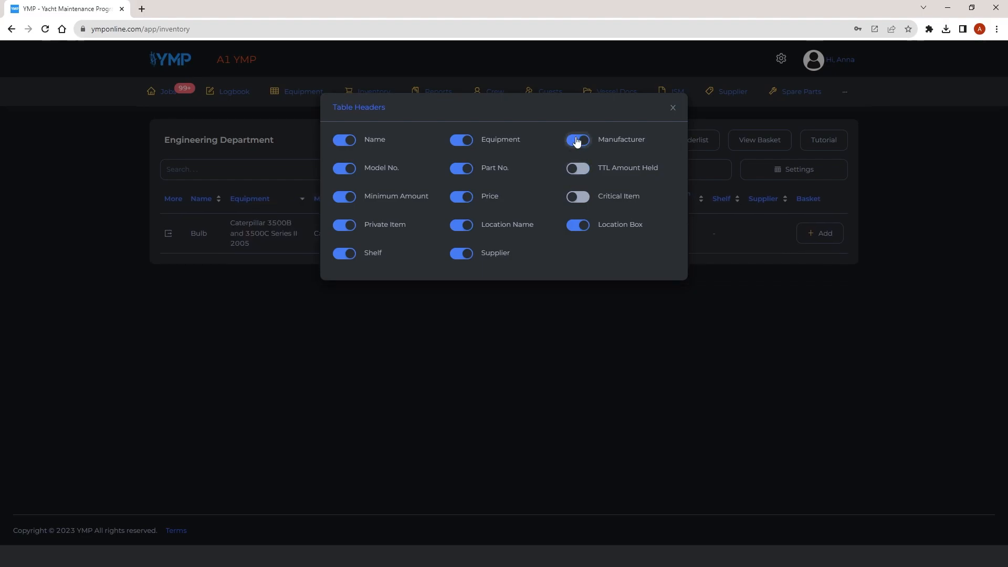
Show the TTL Amount Held and Critical Item columns again and close the table header settings.
{"action": "left_click", "coordinate": [572, 138]}
{"action": "left_click", "coordinate": [582, 168]}
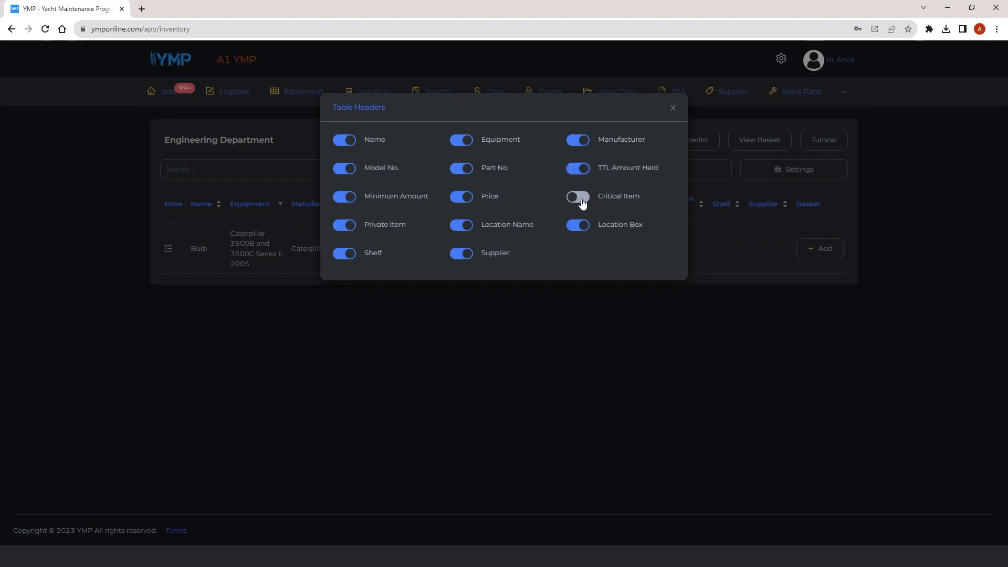
{"action": "left_click", "coordinate": [584, 201]}
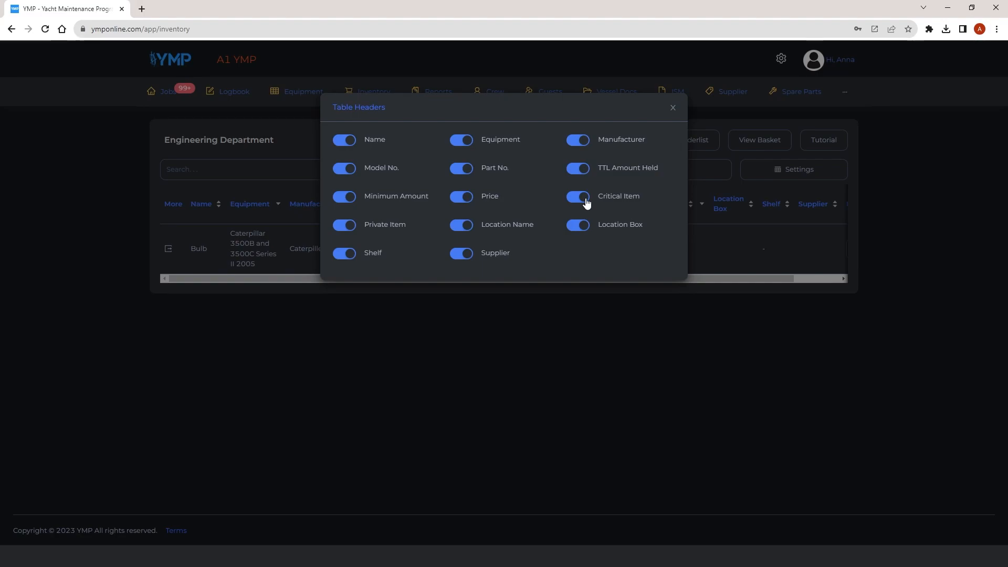
{"action": "left_click", "coordinate": [674, 108]}
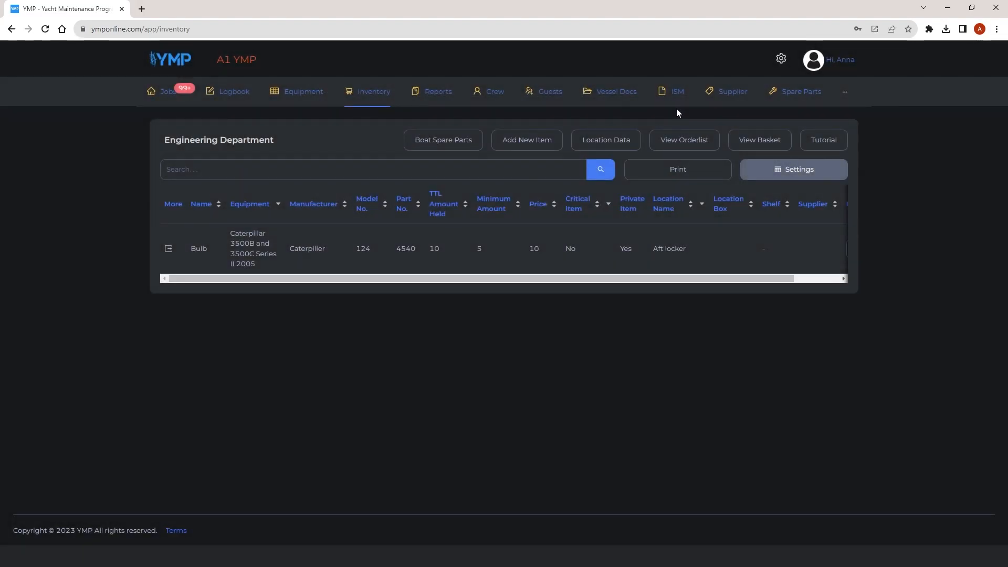
Add a new storage location named Sample in the location data.
{"action": "left_click", "coordinate": [610, 149]}
{"action": "left_click", "coordinate": [455, 163]}
{"action": "type", "text": "Sample"}
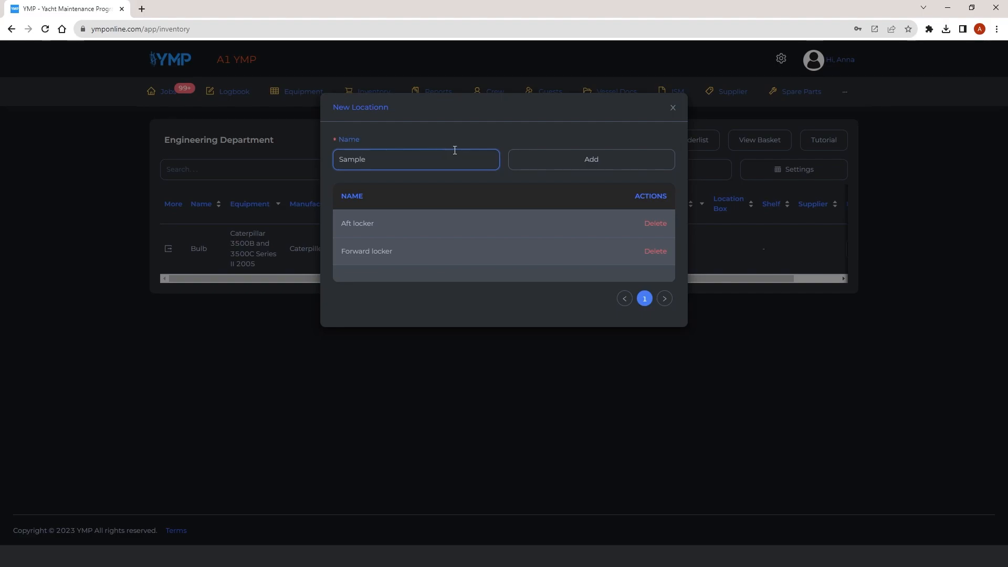
{"action": "left_click", "coordinate": [585, 158]}
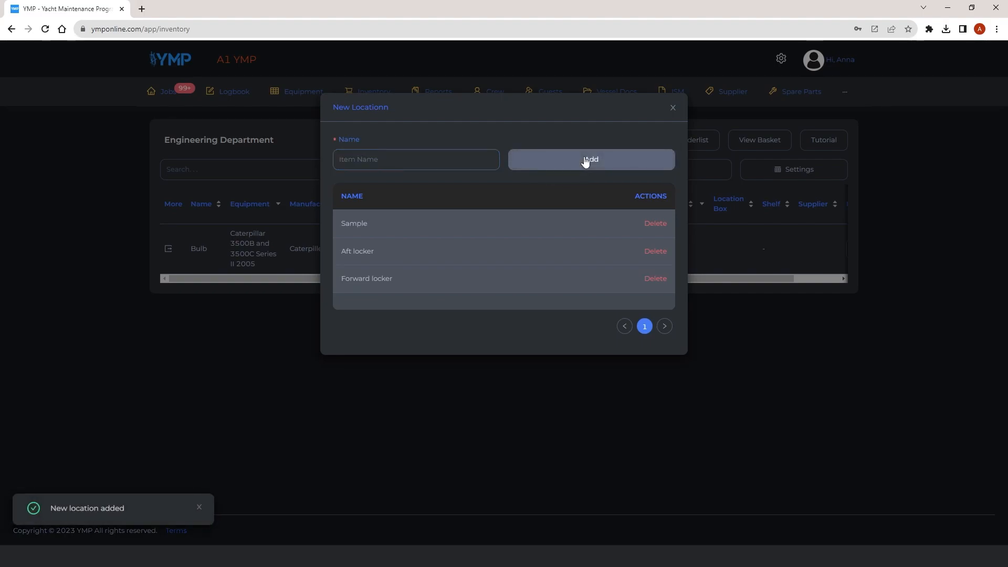
Delete the Sample location and close the location dialog.
{"action": "left_click", "coordinate": [656, 225]}
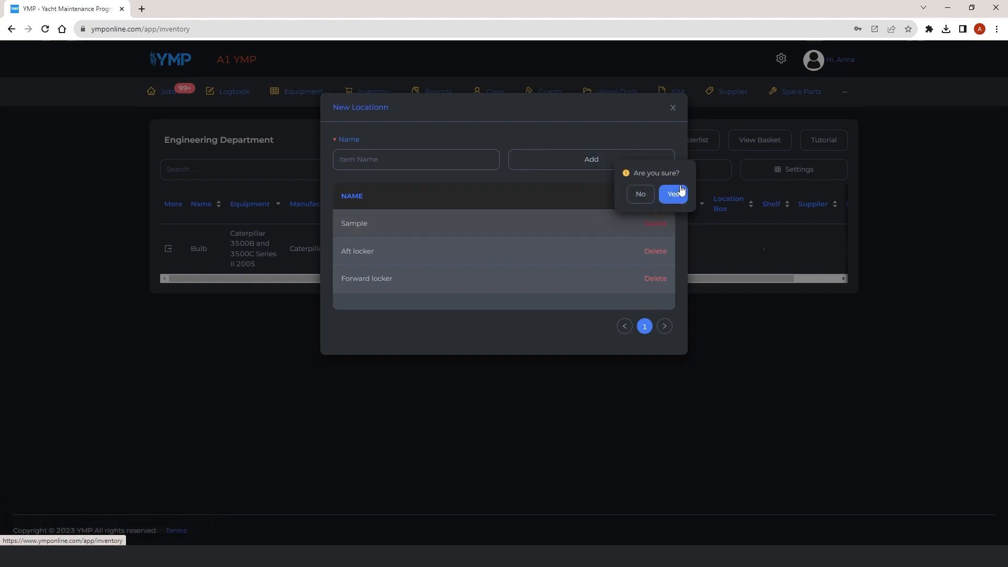
{"action": "left_click", "coordinate": [674, 195]}
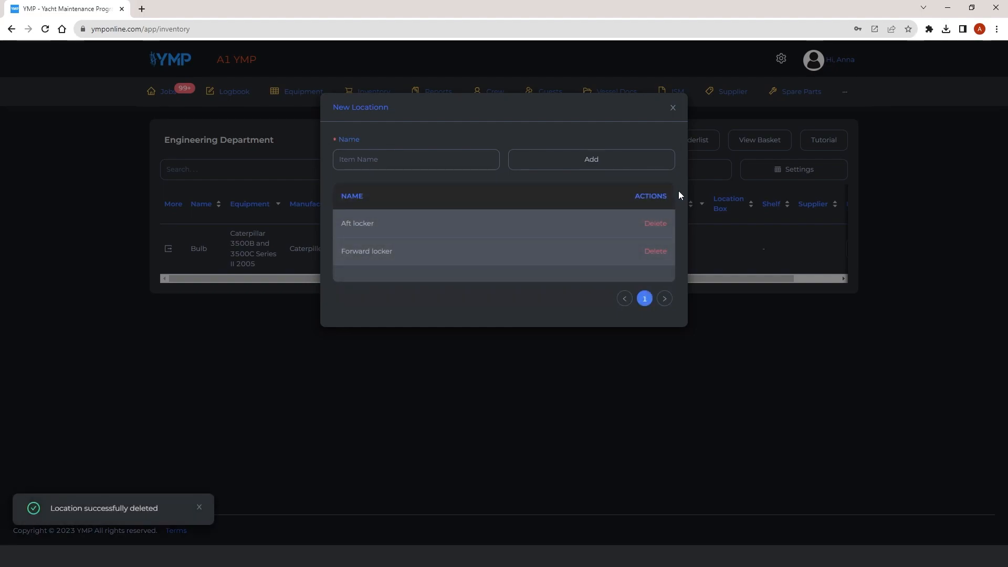
{"action": "left_click", "coordinate": [674, 109]}
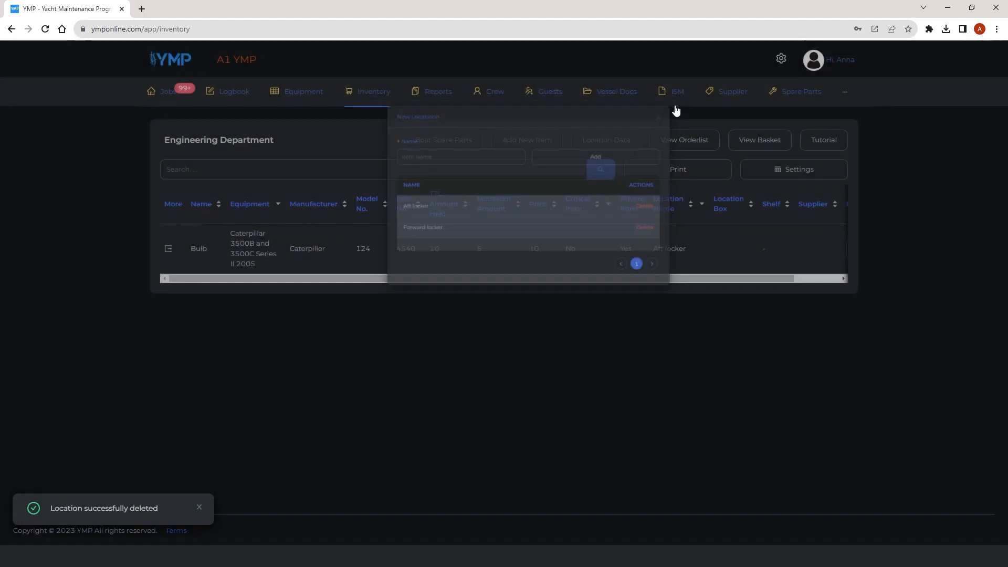
Create a new inventory item named Sample.
{"action": "left_click", "coordinate": [552, 143]}
{"action": "left_click", "coordinate": [464, 159]}
{"action": "type", "text": "Samp"}
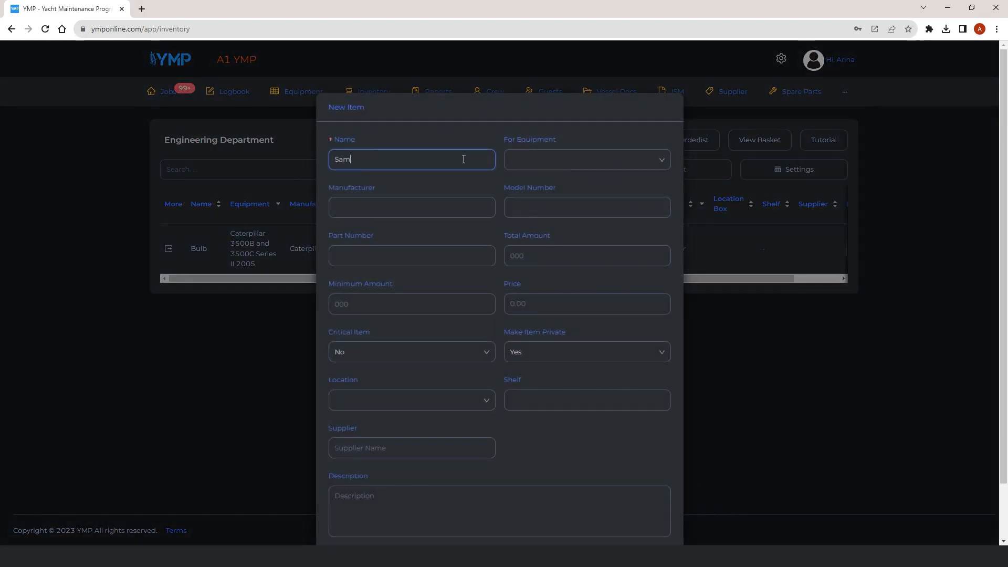
{"action": "type", "text": "le"}
{"action": "scroll", "coordinate": [544, 373], "scroll_direction": "down", "scroll_amount": 2}
{"action": "left_click", "coordinate": [655, 499]}
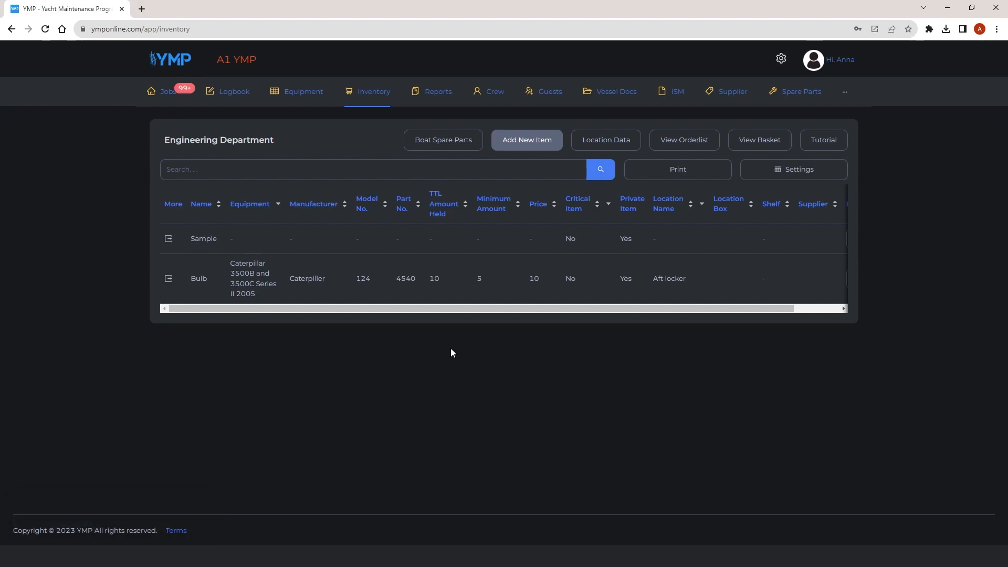
Set the Sample item's equipment to ALFA LAVAL Separator MAB 102B - 14 directly in the table.
{"action": "left_click", "coordinate": [263, 244]}
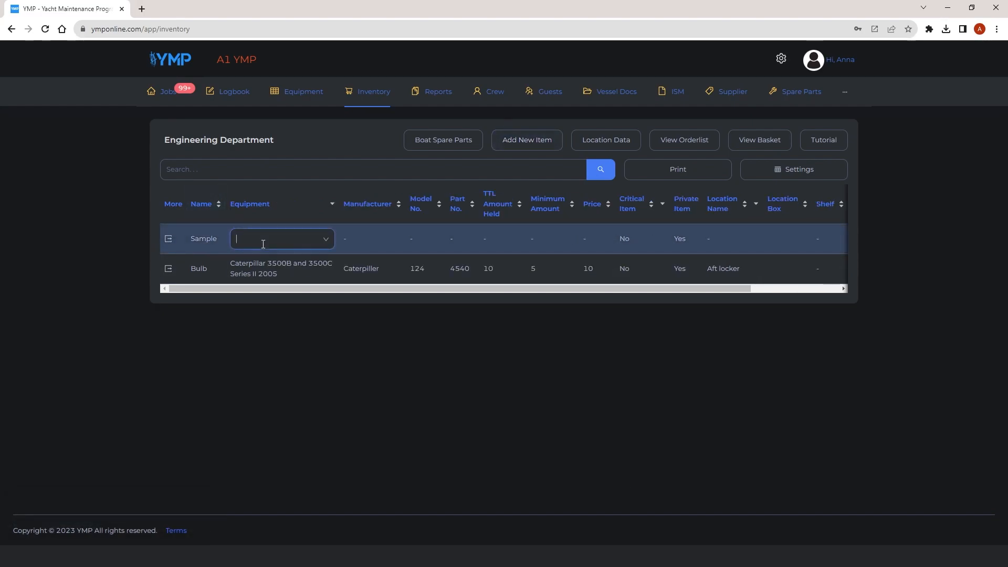
{"action": "left_click", "coordinate": [317, 243]}
{"action": "left_click", "coordinate": [294, 263]}
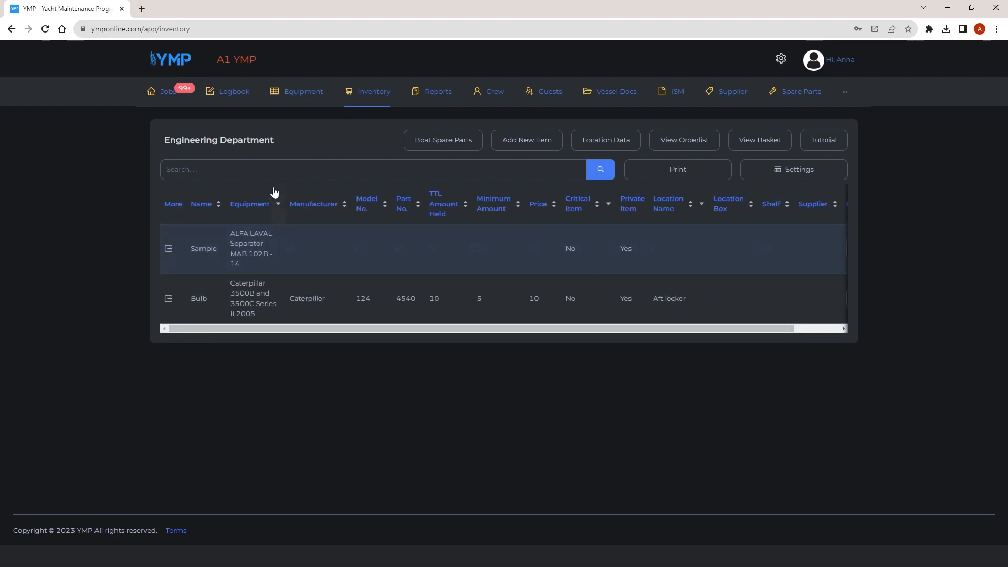
Filter the inventory by sa and set the Sample item's minimum amount to 1.
{"action": "left_click", "coordinate": [287, 169]}
{"action": "type", "text": "sa"}
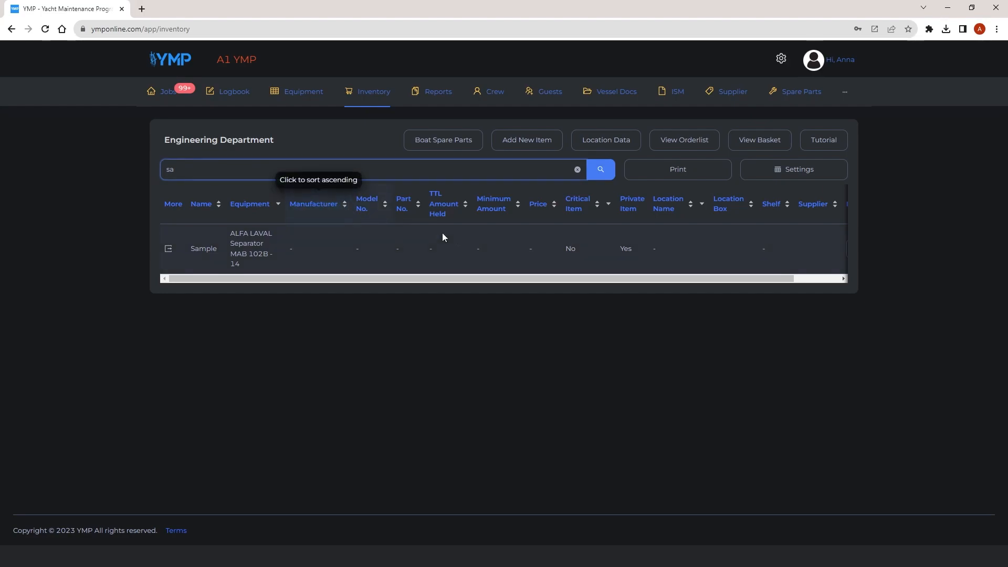
{"action": "left_click", "coordinate": [530, 249]}
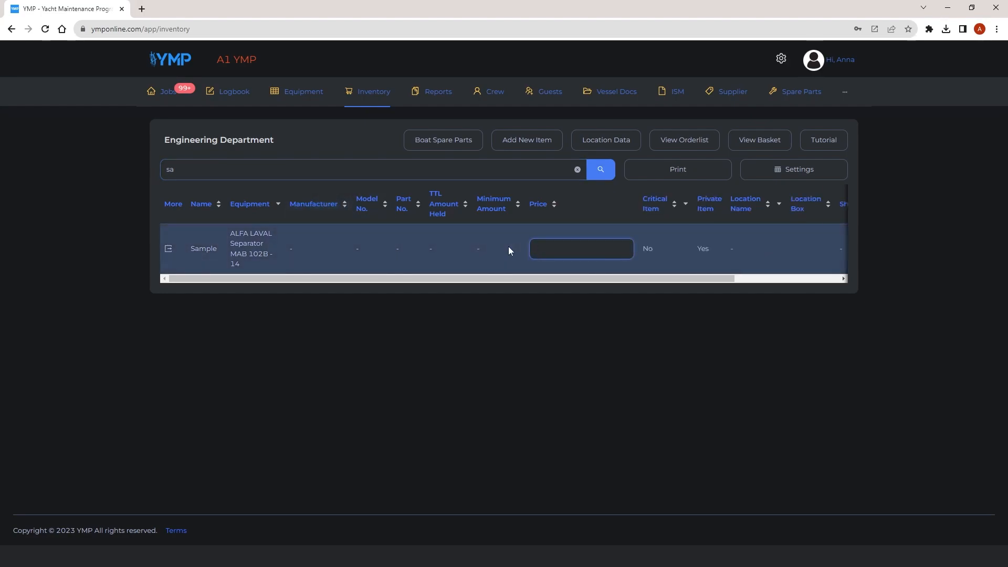
{"action": "type", "text": "1"}
{"action": "key", "text": "Return"}
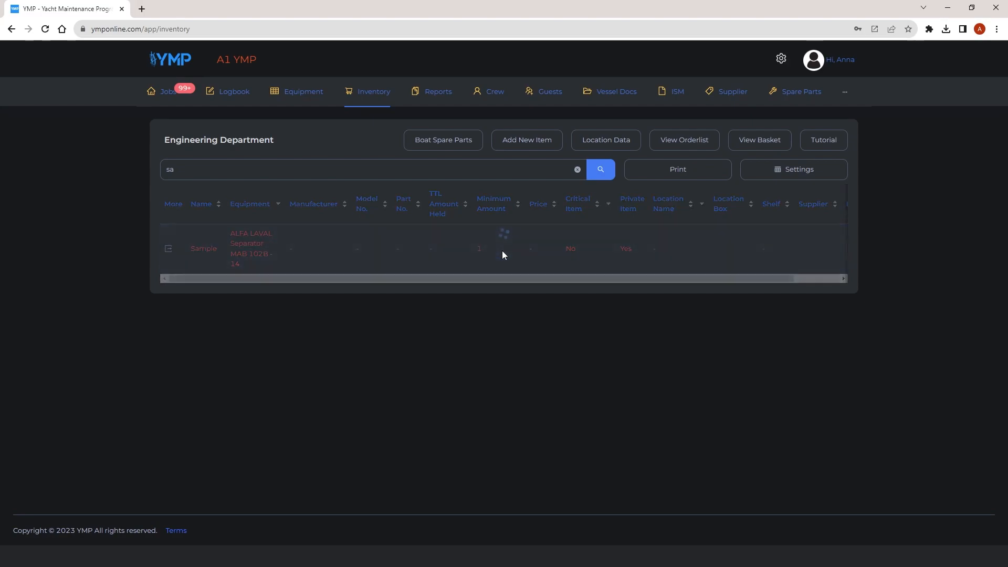
Open the Sample item's details and enter the description sample.
{"action": "left_click", "coordinate": [167, 248]}
{"action": "left_click", "coordinate": [706, 137]}
{"action": "type", "text": "sample"}
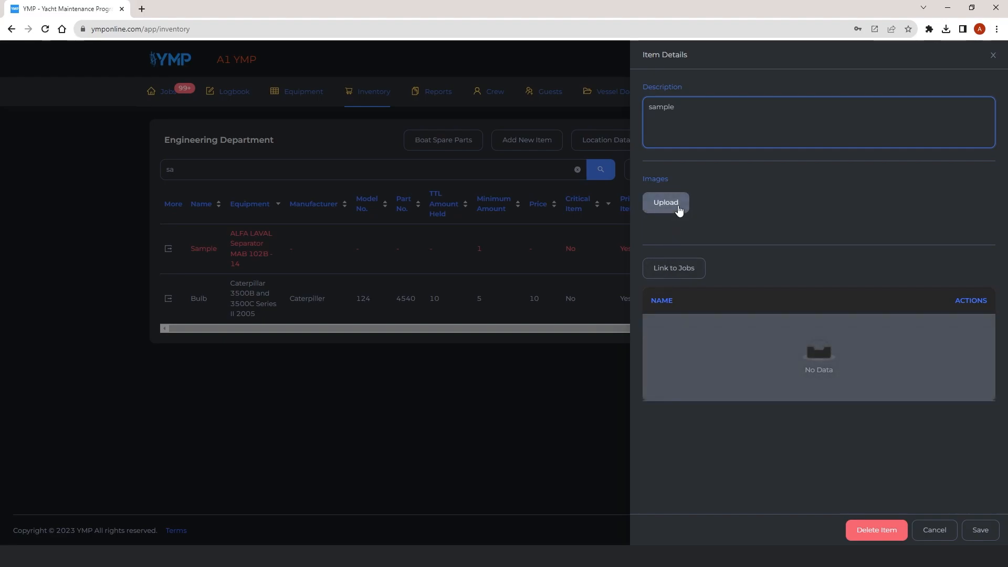
{"action": "left_click", "coordinate": [679, 210]}
{"action": "left_click", "coordinate": [420, 182]}
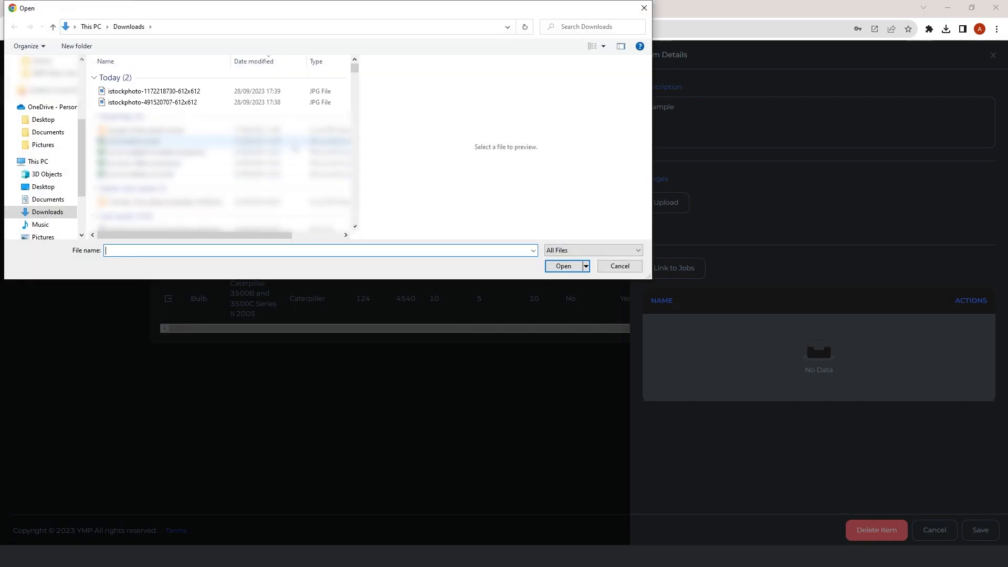
{"action": "left_click", "coordinate": [213, 103]}
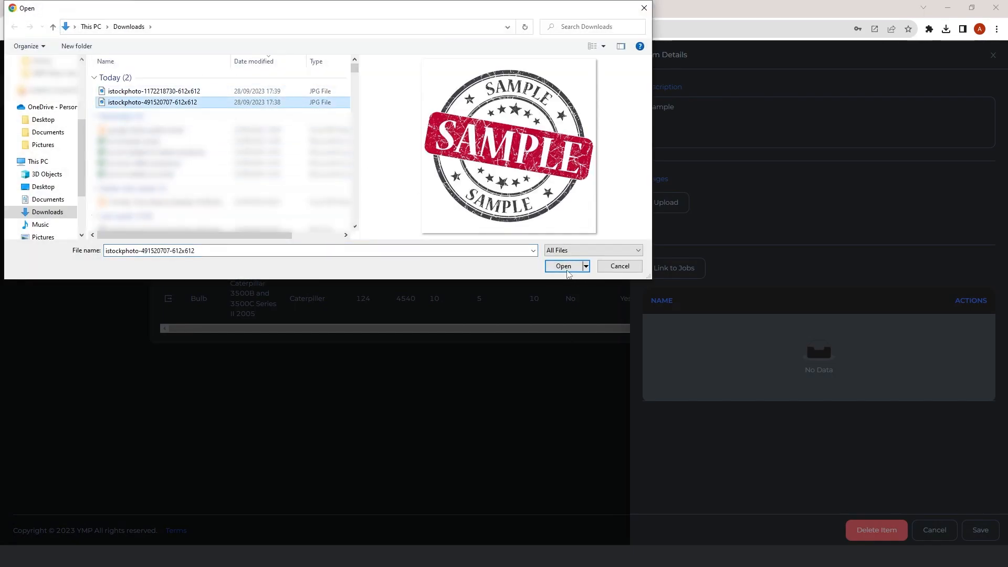
{"action": "left_click", "coordinate": [566, 269]}
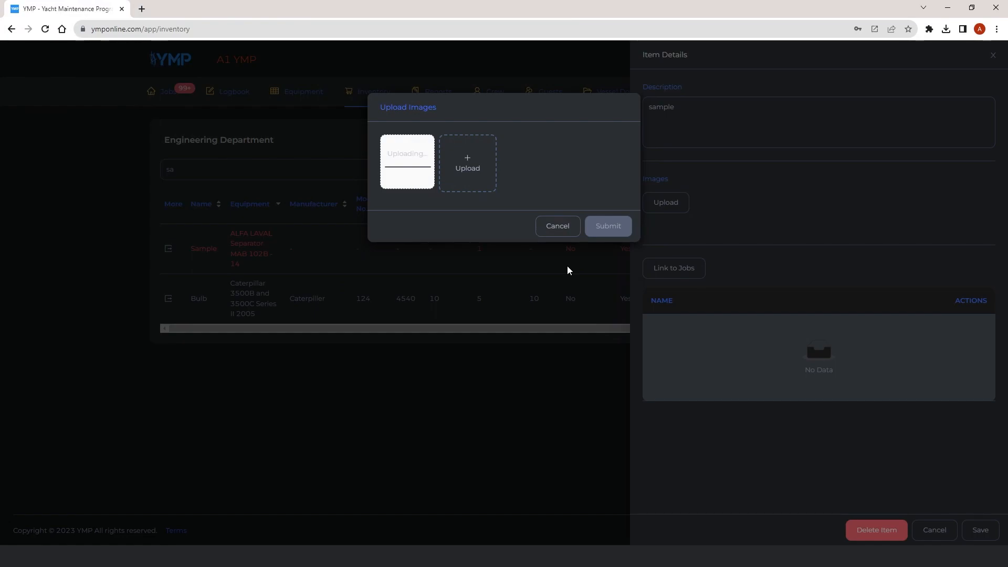
{"action": "left_click", "coordinate": [607, 234]}
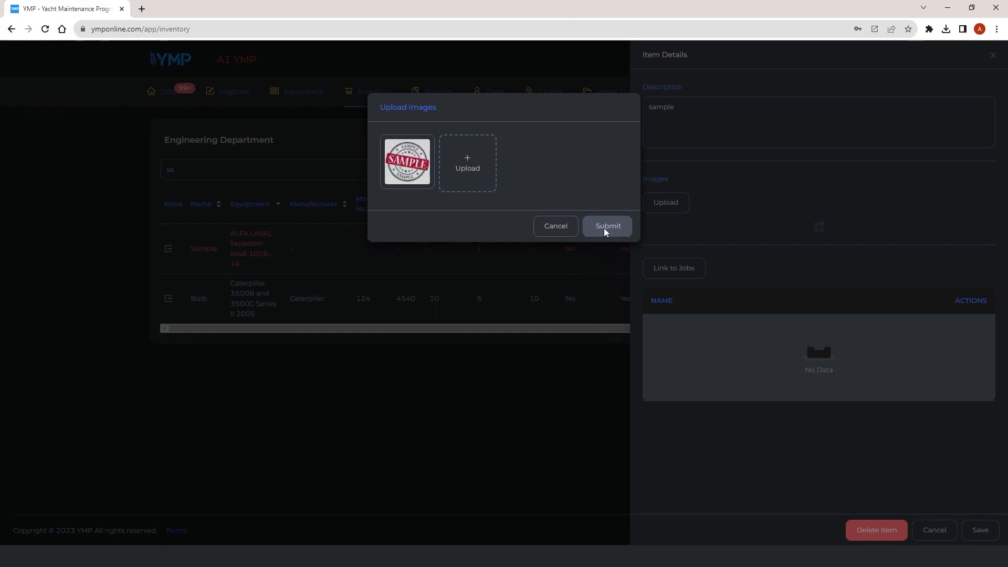
Preview the uploaded image and delete it from the item.
{"action": "mouse_move", "coordinate": [672, 257]}
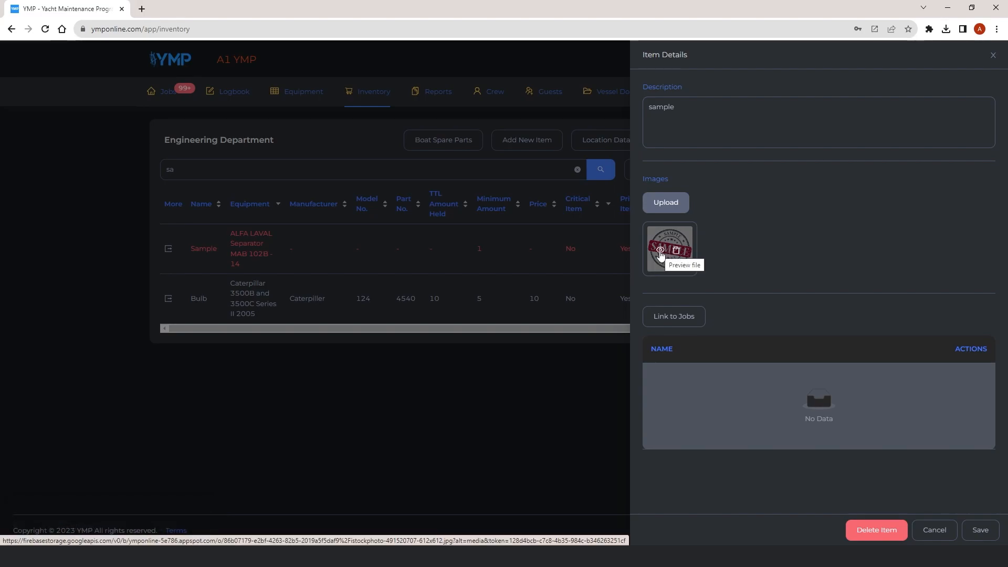
{"action": "left_click", "coordinate": [661, 250]}
{"action": "left_click", "coordinate": [661, 254]}
{"action": "mouse_move", "coordinate": [662, 256]}
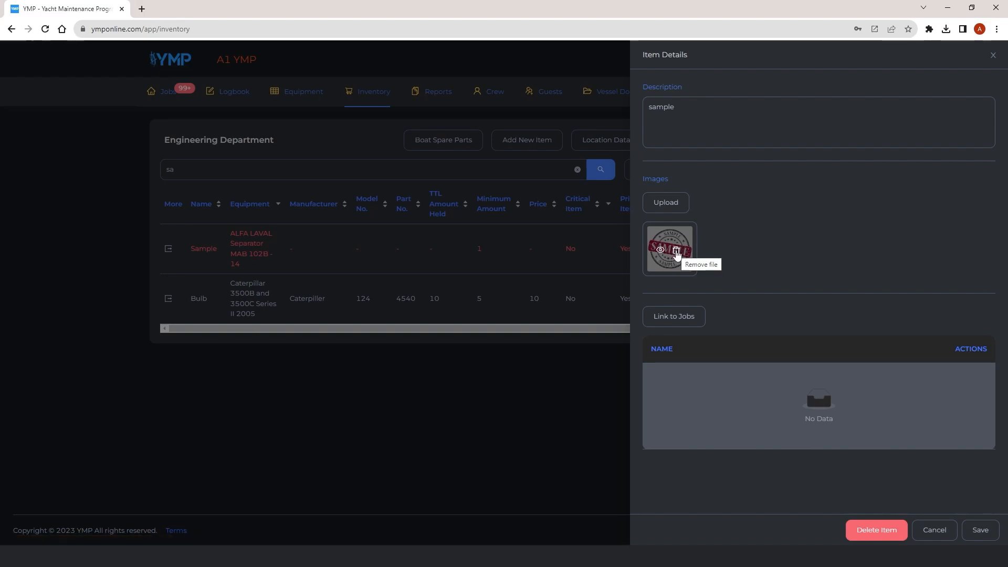
{"action": "left_click", "coordinate": [676, 253]}
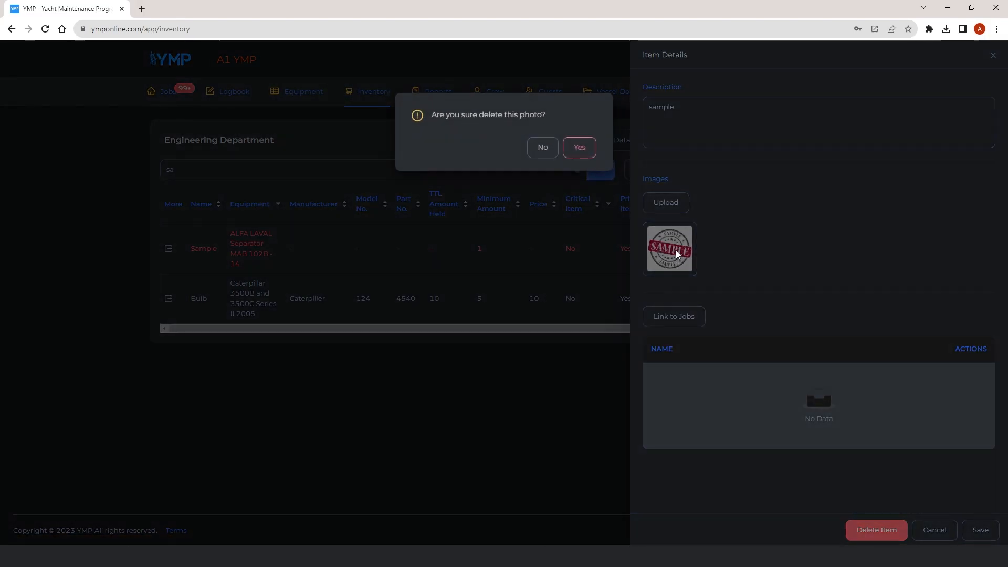
{"action": "left_click", "coordinate": [590, 150]}
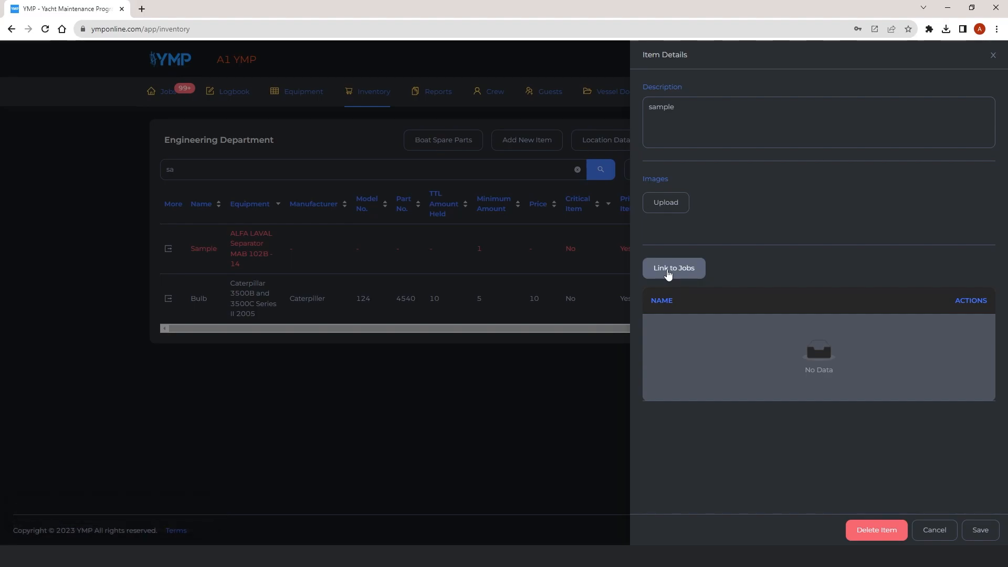
Link the MTU 20V 4000 M93x Diesel Engine 1 month service job to the item and remove that link.
{"action": "left_click", "coordinate": [669, 273]}
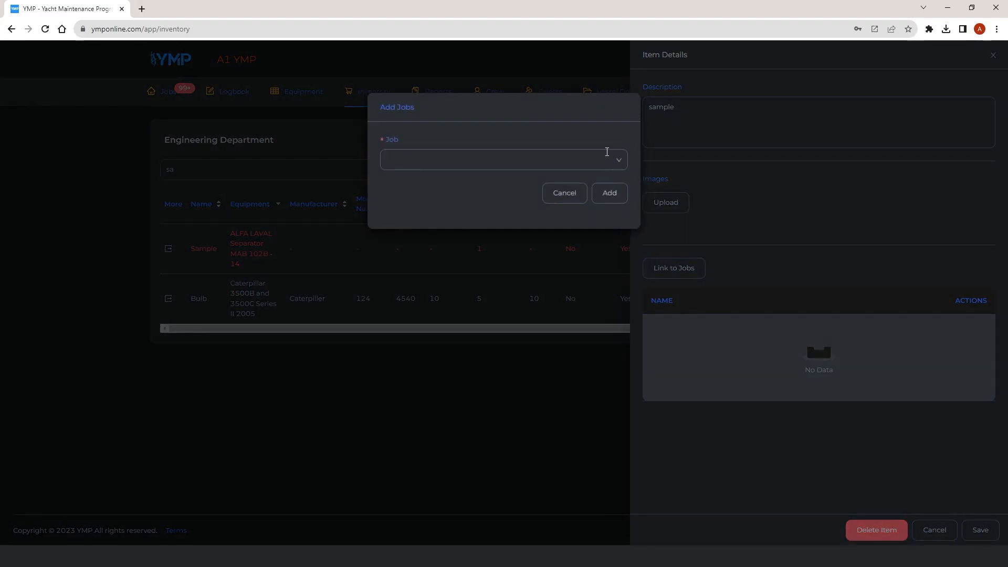
{"action": "left_click", "coordinate": [609, 159]}
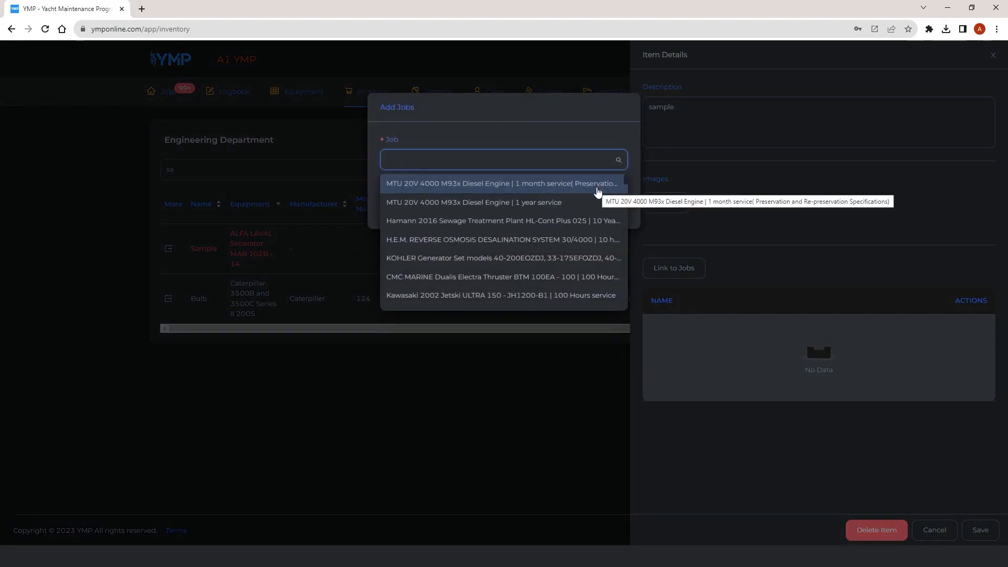
{"action": "left_click", "coordinate": [597, 190]}
{"action": "left_click", "coordinate": [608, 193]}
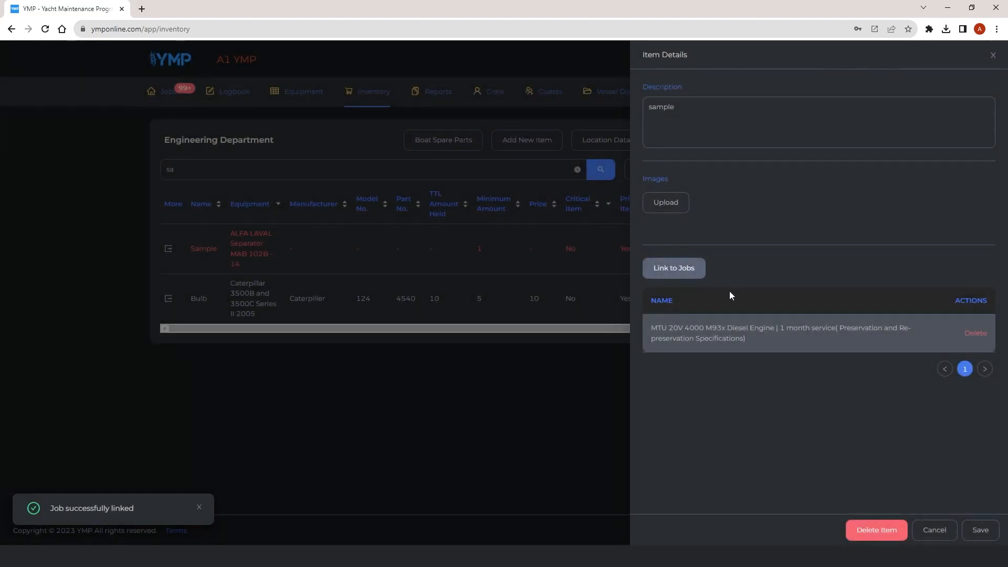
{"action": "left_click", "coordinate": [983, 339]}
{"action": "left_click", "coordinate": [989, 303]}
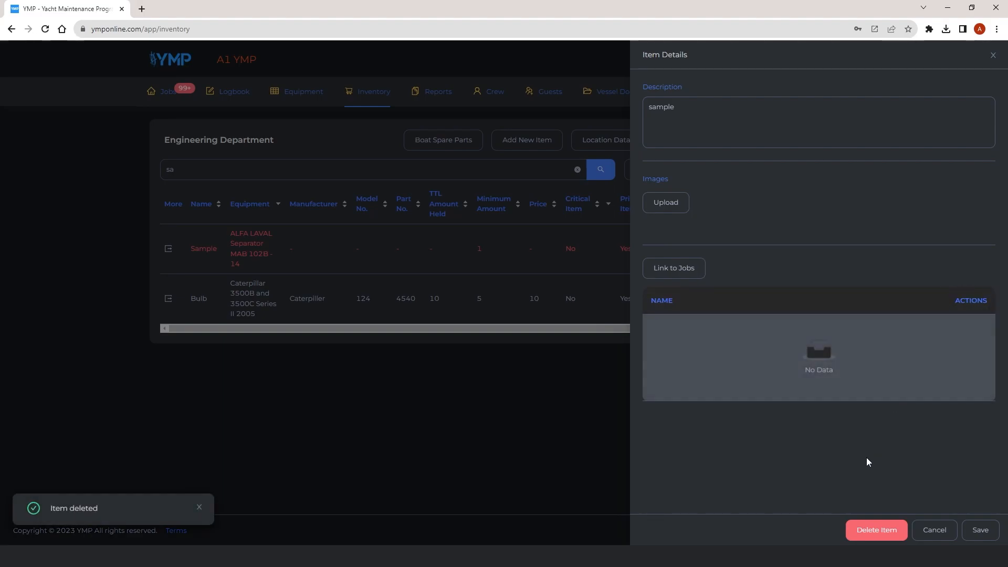
Delete the Sample item.
{"action": "left_click", "coordinate": [871, 532]}
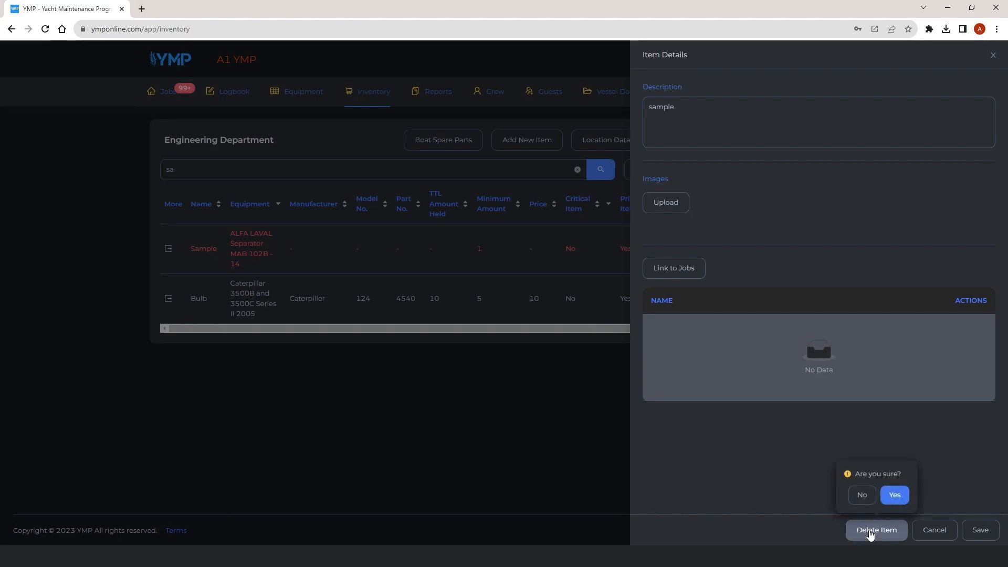
{"action": "left_click", "coordinate": [895, 496]}
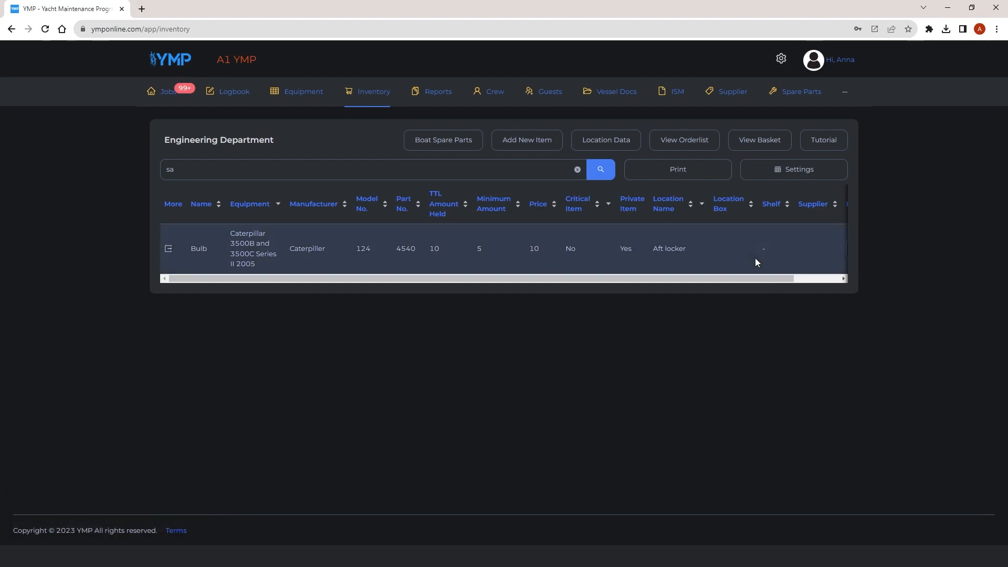
Open the print options, increase the table margin slightly, and choose Single Page Print with Large table size.
{"action": "left_click", "coordinate": [674, 167]}
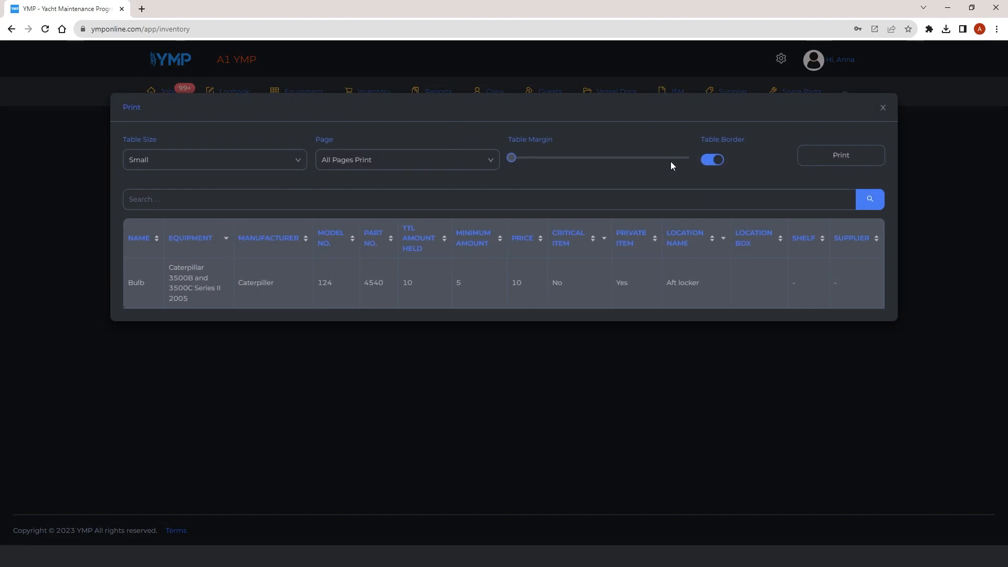
{"action": "left_click_drag", "start_coordinate": [513, 160], "coordinate": [528, 160]}
{"action": "left_click", "coordinate": [493, 162]}
{"action": "left_click", "coordinate": [436, 181]}
{"action": "left_click", "coordinate": [251, 155]}
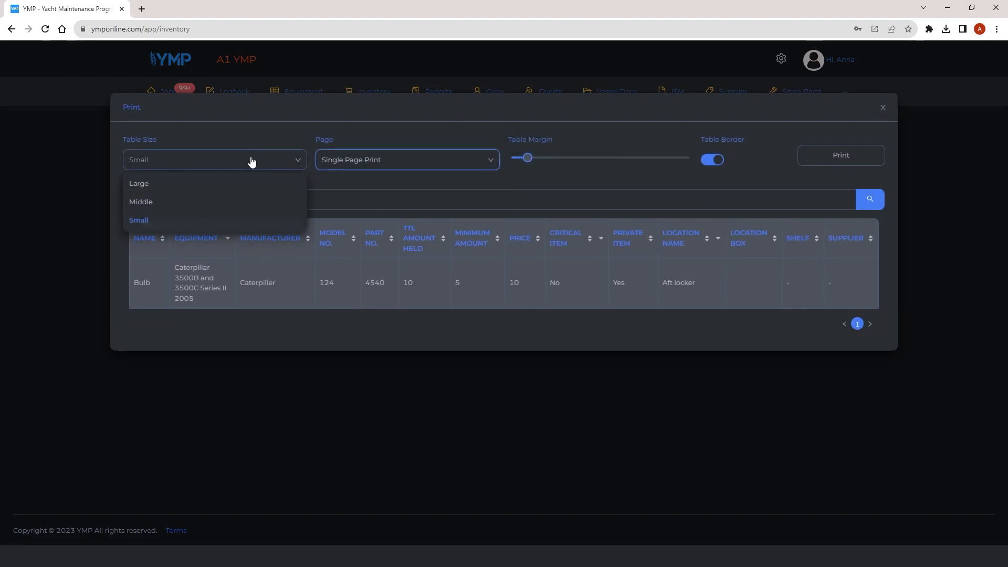
{"action": "left_click", "coordinate": [252, 183]}
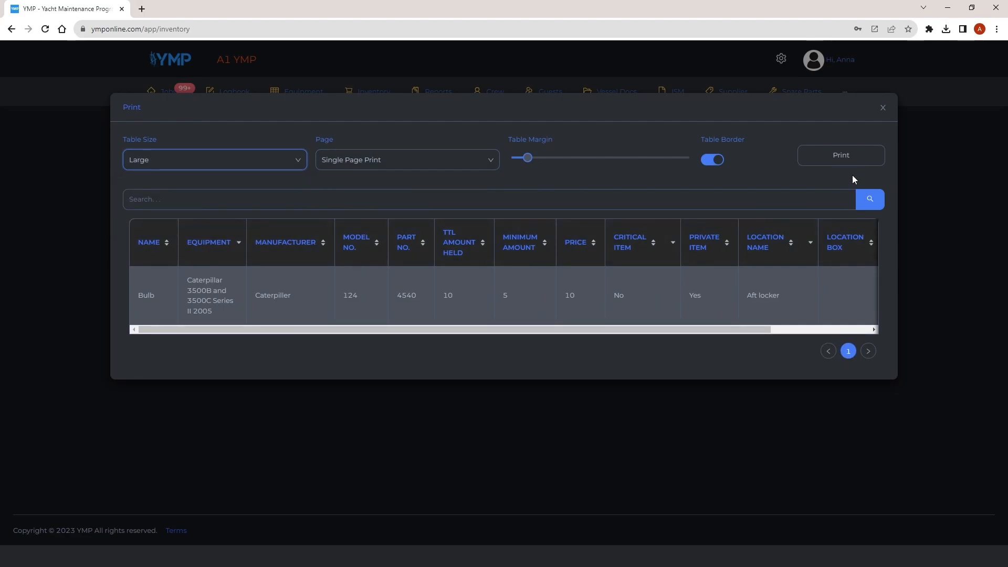
Toggle the table border in the print options and open the Boat Spare Parts page.
{"action": "left_click", "coordinate": [709, 164]}
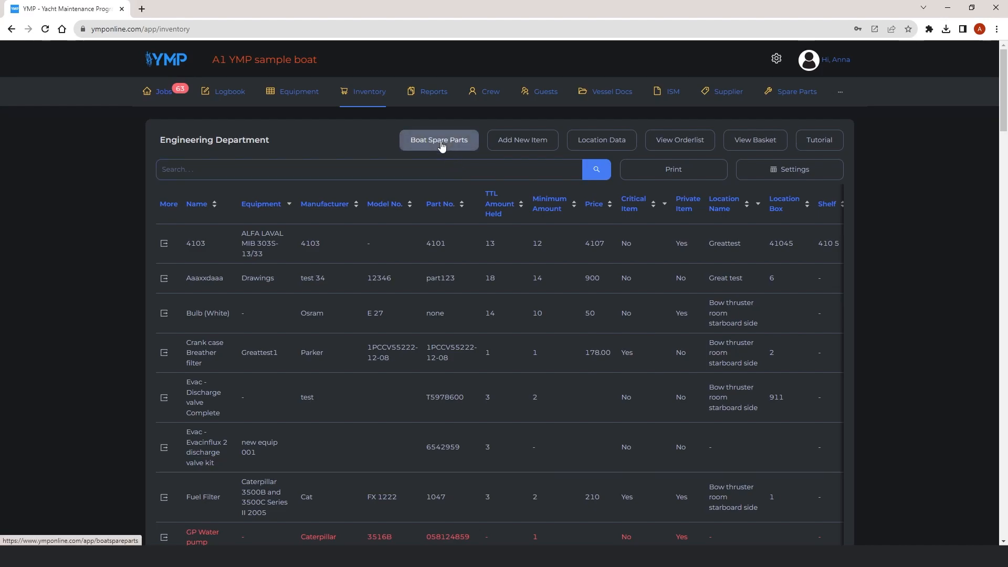
{"action": "left_click", "coordinate": [441, 146]}
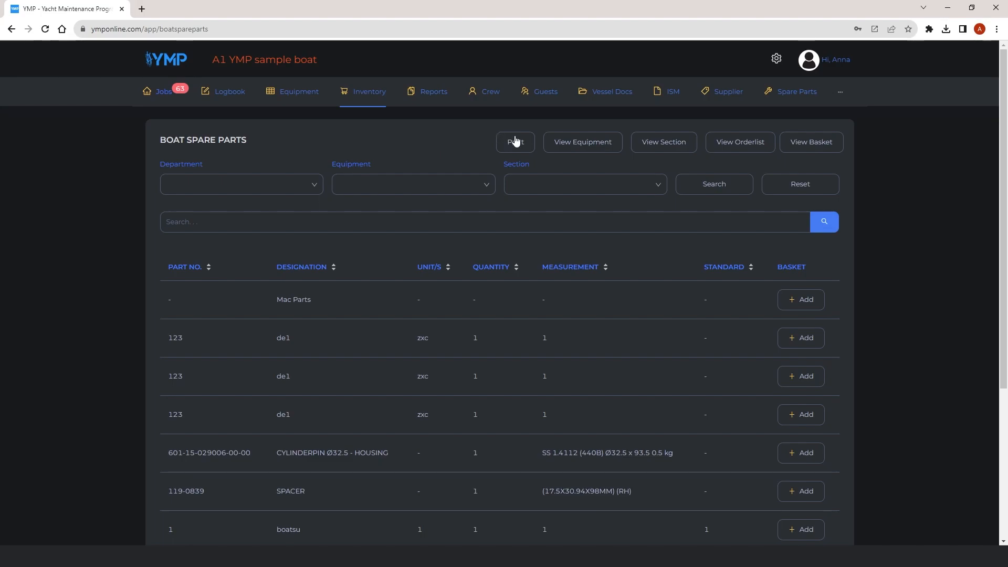
View the equipment list and the sections of the Engineering Department's Capstan Maxwell VC 3000 - 4000 Series.
{"action": "left_click", "coordinate": [608, 150]}
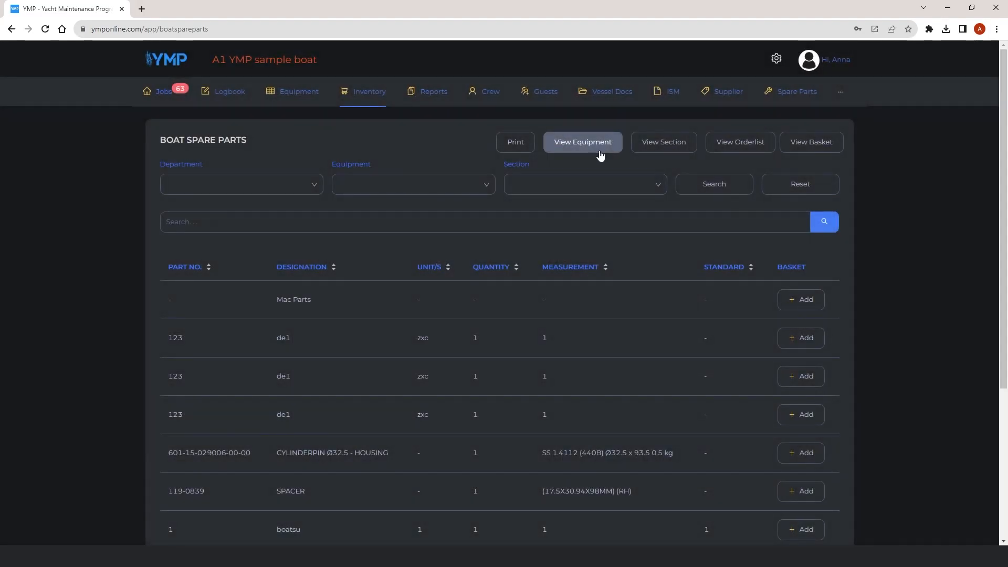
{"action": "left_click", "coordinate": [685, 149]}
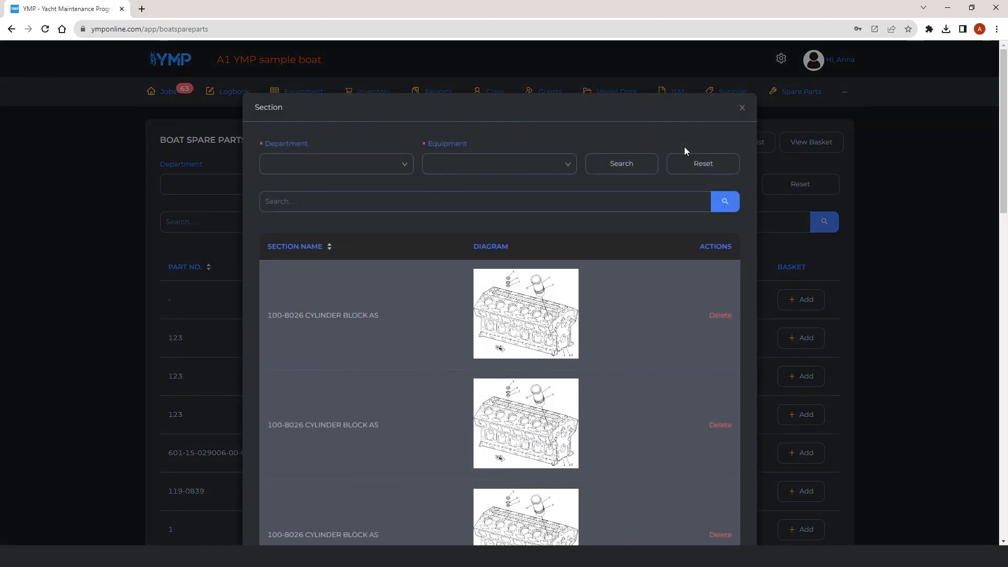
{"action": "left_click", "coordinate": [405, 164]}
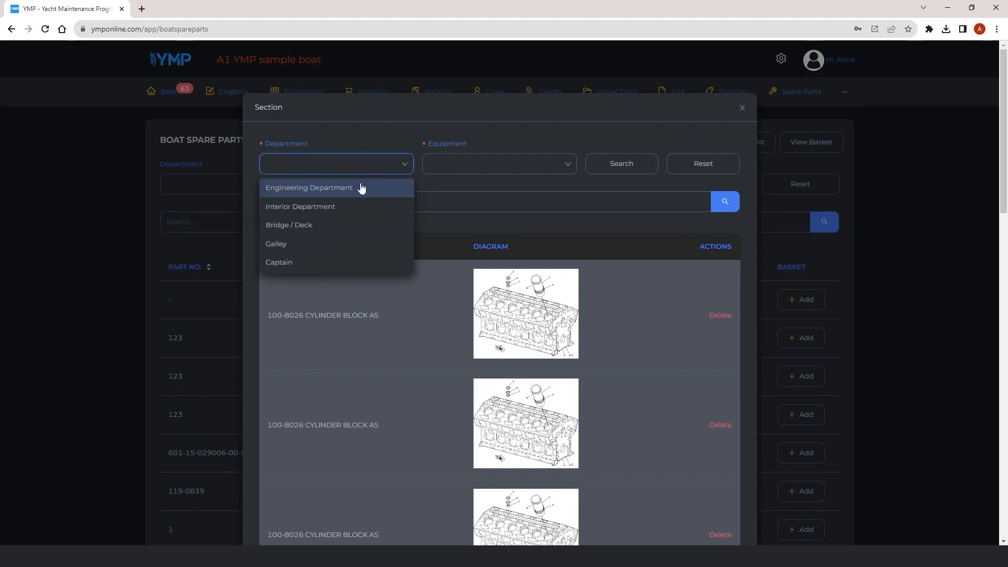
{"action": "left_click", "coordinate": [491, 164]}
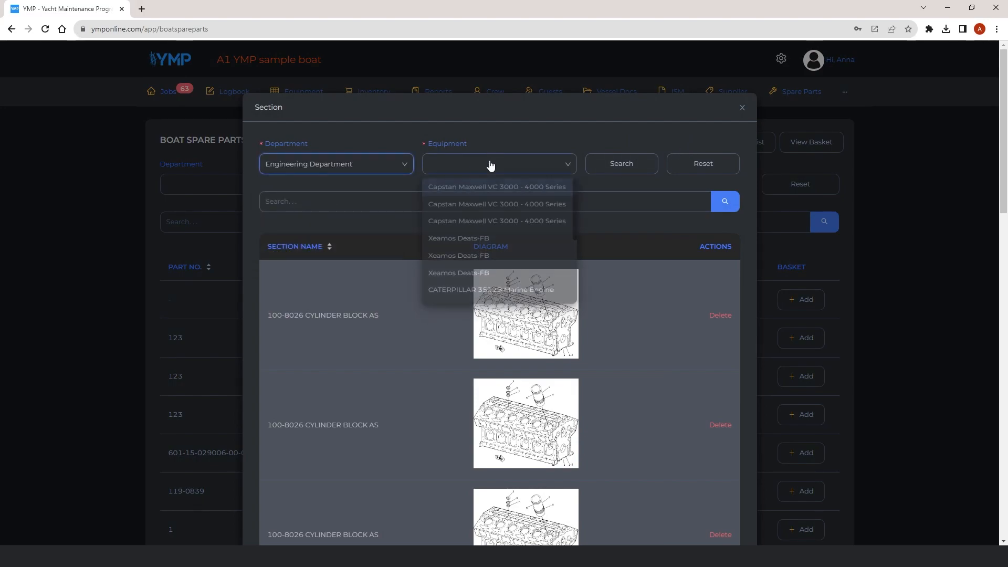
{"action": "left_click", "coordinate": [477, 235]}
{"action": "left_click", "coordinate": [618, 164]}
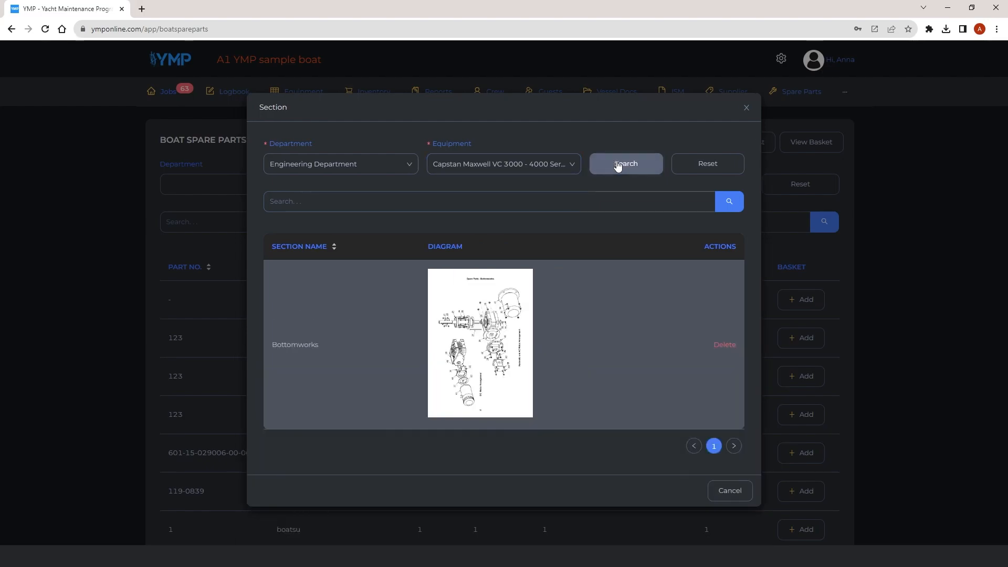
{"action": "left_click", "coordinate": [746, 108]}
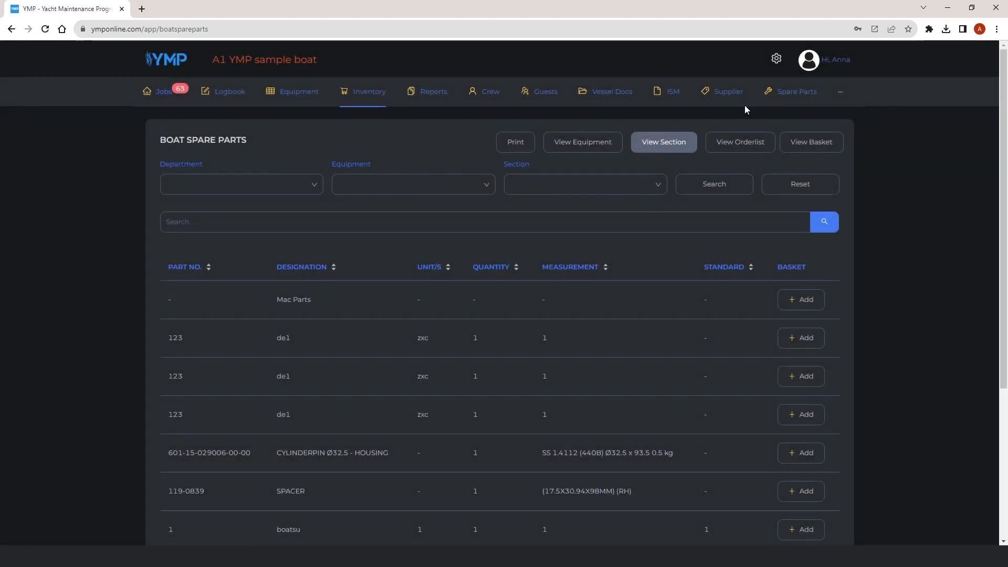
Filter the spare parts by Engineering Department, Capstan Maxwell VC 3000 - 4000 Series equipment and Topworks section.
{"action": "left_click", "coordinate": [313, 186]}
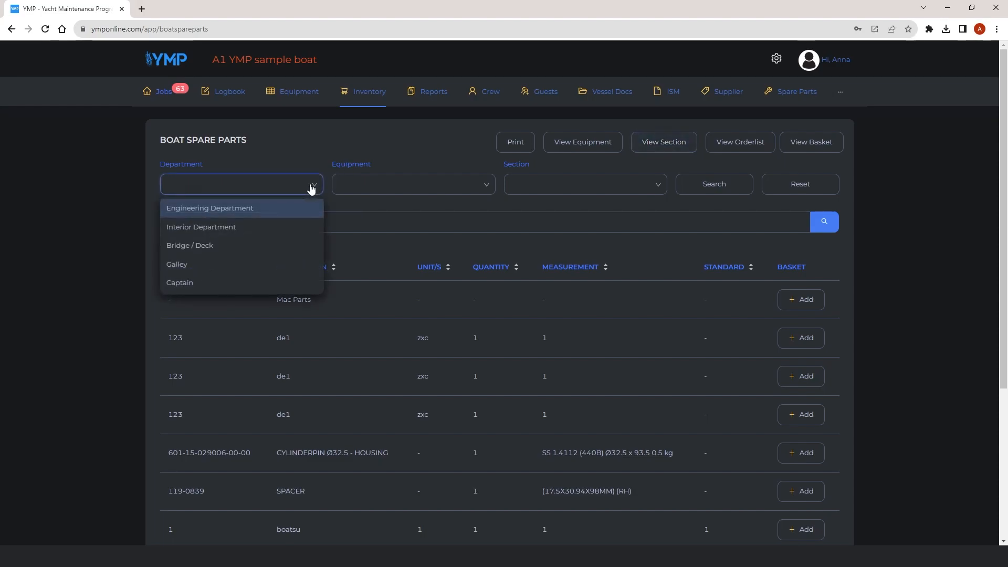
{"action": "left_click", "coordinate": [275, 208]}
{"action": "left_click", "coordinate": [355, 188]}
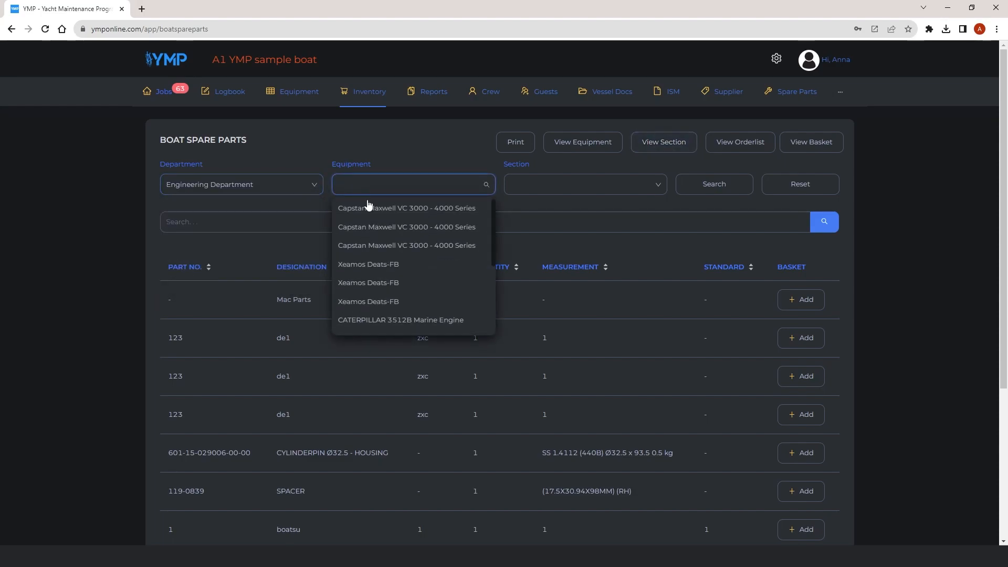
{"action": "left_click", "coordinate": [371, 208]}
{"action": "left_click", "coordinate": [556, 192]}
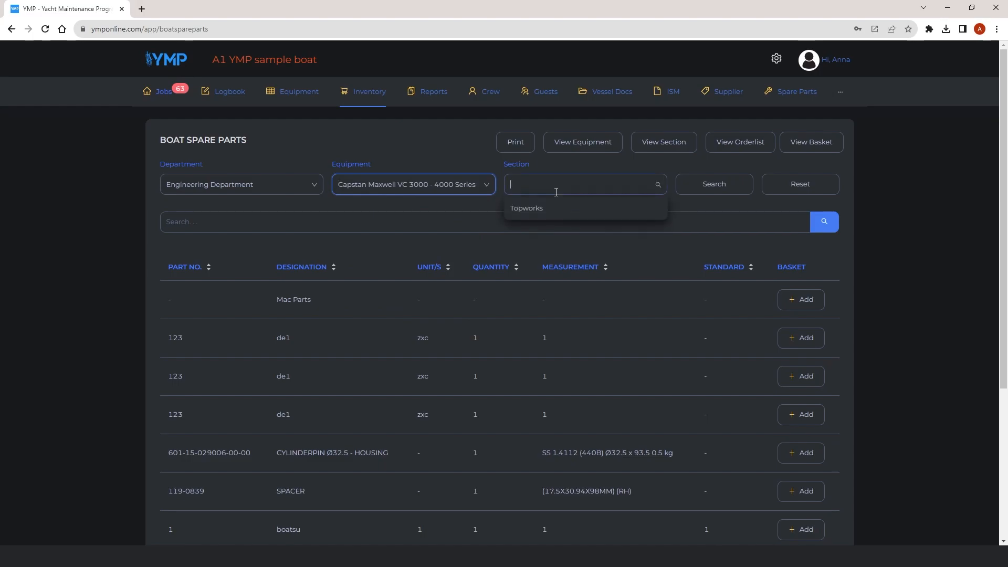
{"action": "left_click", "coordinate": [544, 208]}
{"action": "left_click", "coordinate": [715, 189]}
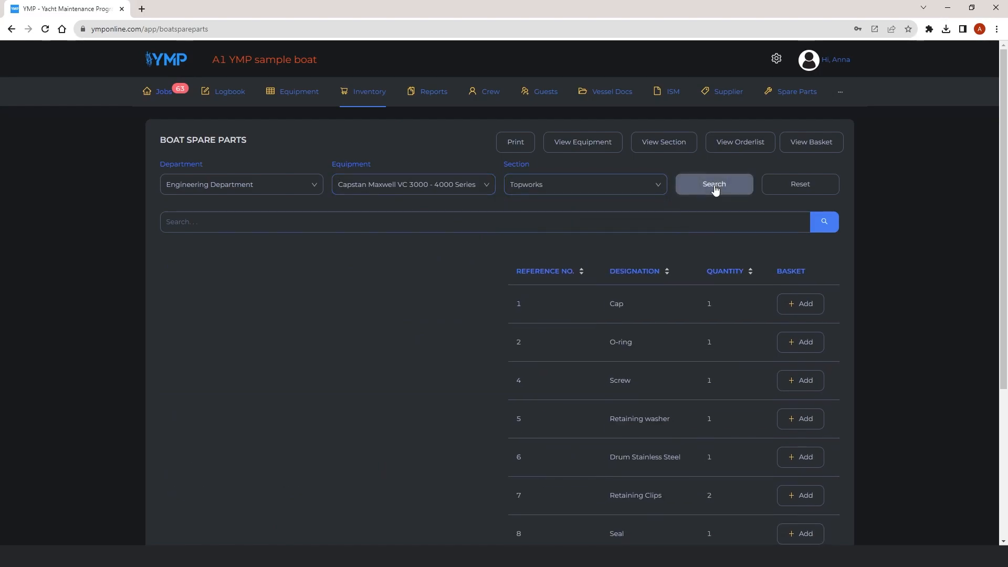
Preview the Topworks spare parts diagram in full size and close it.
{"action": "left_click_drag", "start_coordinate": [1003, 164], "coordinate": [1003, 253]}
{"action": "mouse_move", "coordinate": [446, 292]}
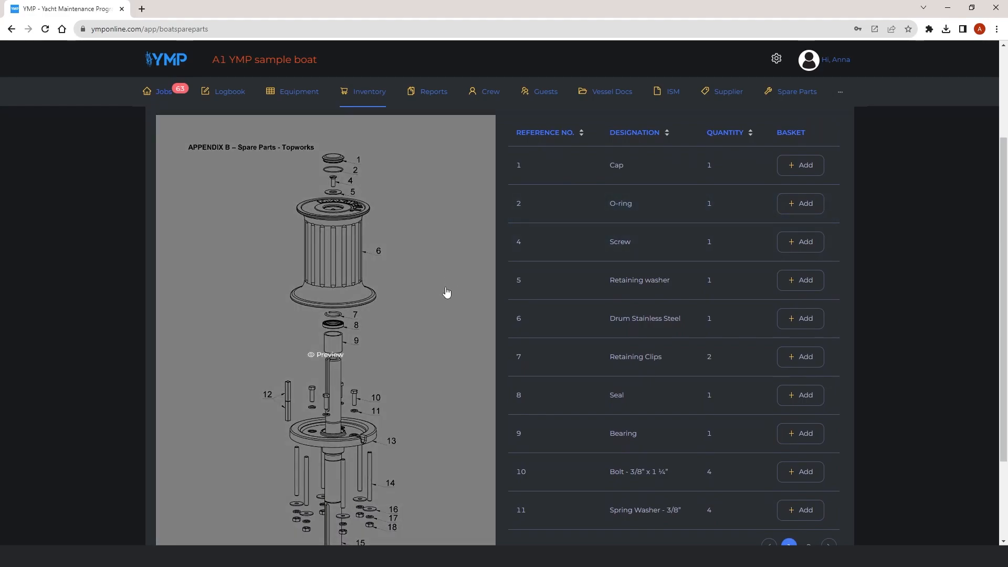
{"action": "left_click", "coordinate": [341, 358]}
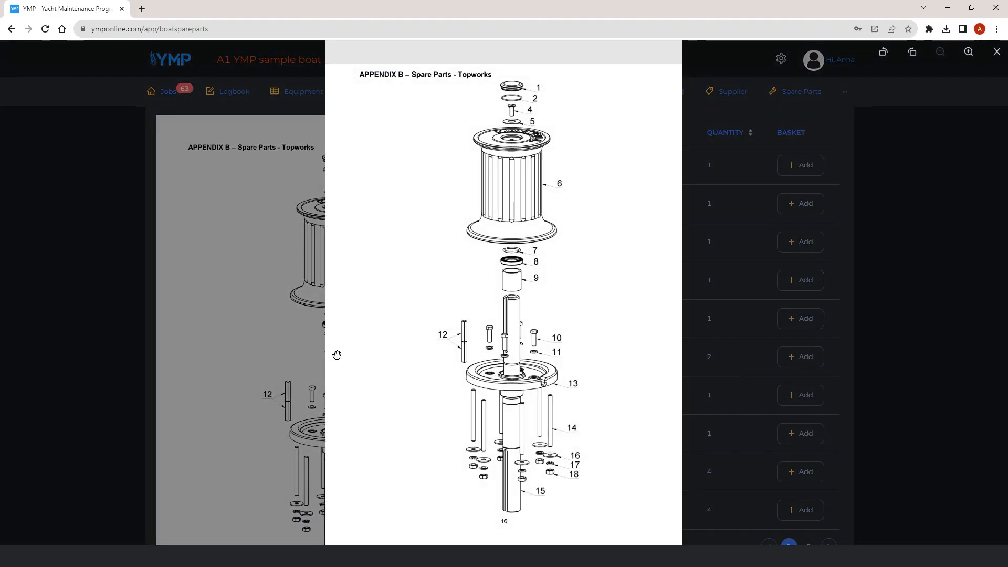
{"action": "key", "text": "Escape"}
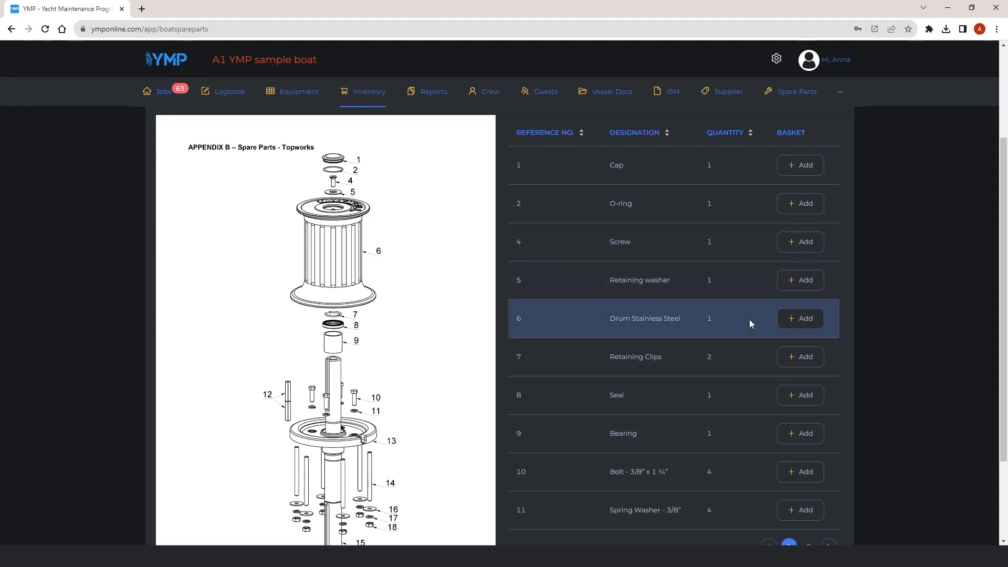
Add 10 Retaining Clips to the basket.
{"action": "left_click", "coordinate": [794, 360]}
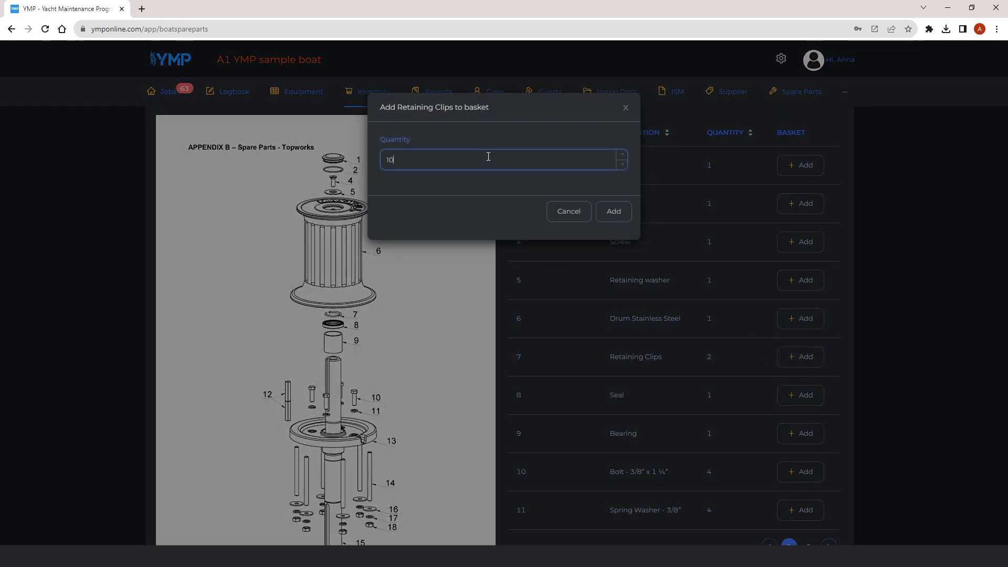
{"action": "type", "text": "0"}
{"action": "left_click", "coordinate": [616, 213]}
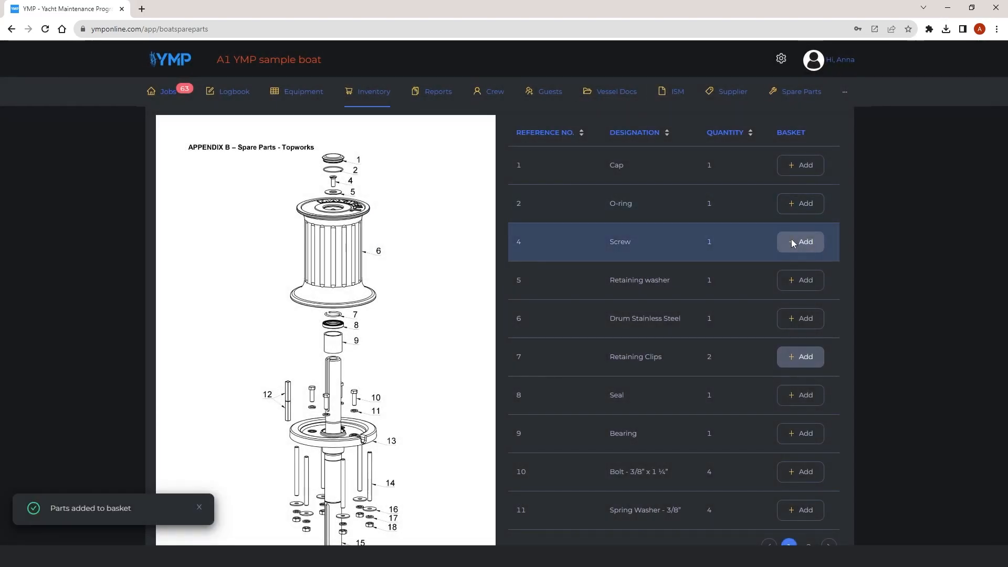
Add one Screw and one Cap to the basket.
{"action": "left_click", "coordinate": [794, 241]}
{"action": "left_click", "coordinate": [607, 209]}
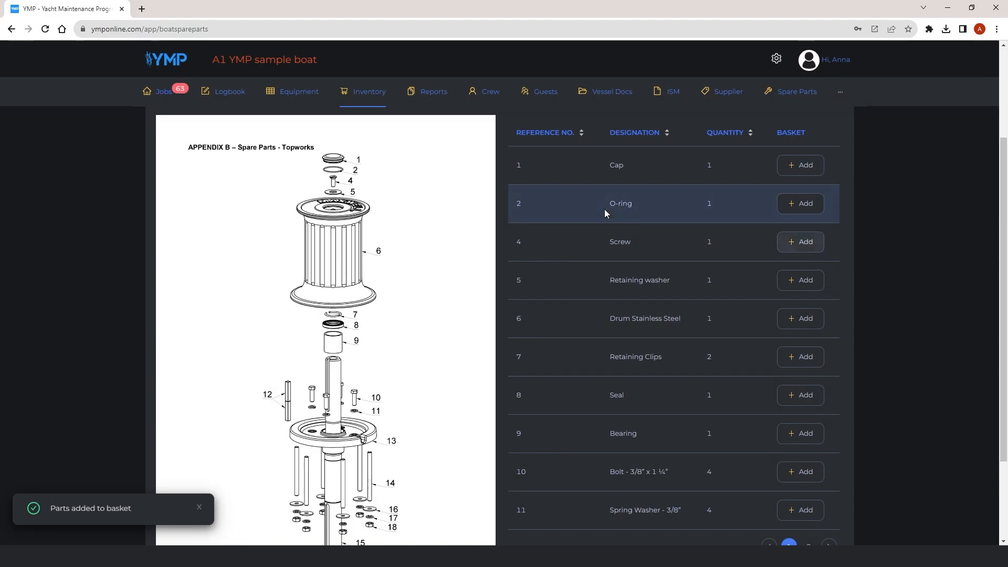
{"action": "left_click", "coordinate": [801, 165]}
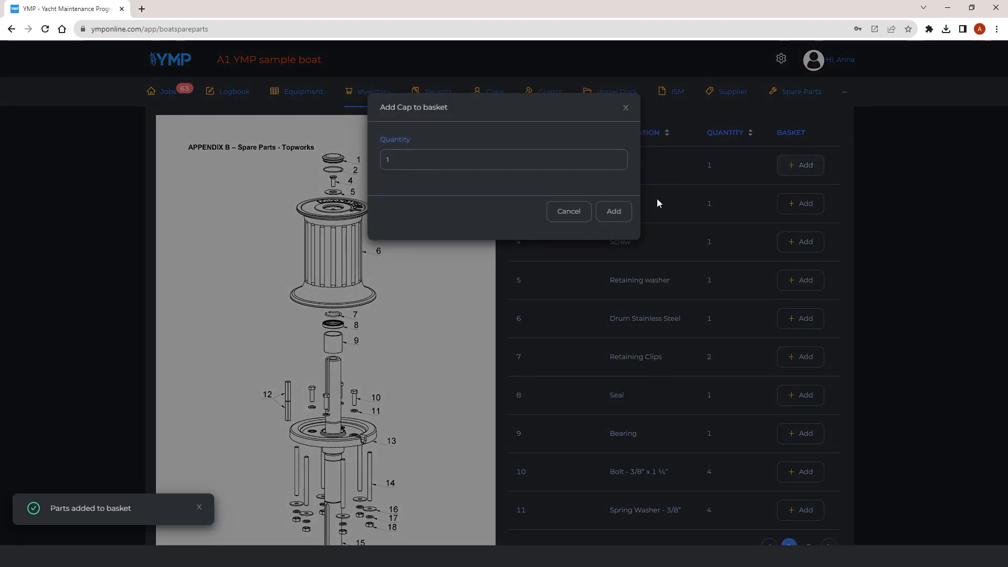
{"action": "left_click", "coordinate": [616, 213]}
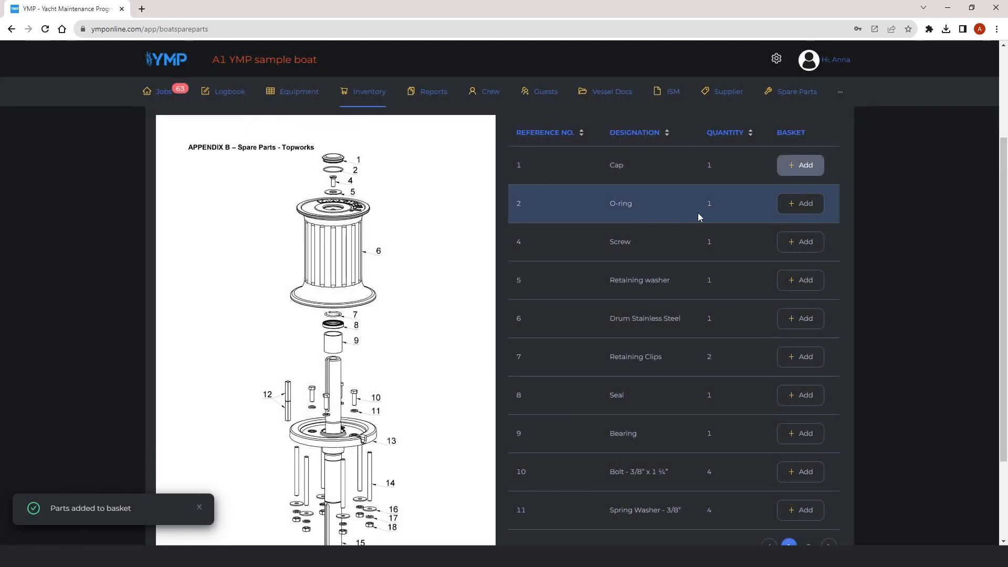
Open the basket and remove the Cap from it.
{"action": "scroll", "coordinate": [742, 220], "scroll_direction": "up", "scroll_amount": 2}
{"action": "scroll", "coordinate": [741, 224], "scroll_direction": "up", "scroll_amount": 1}
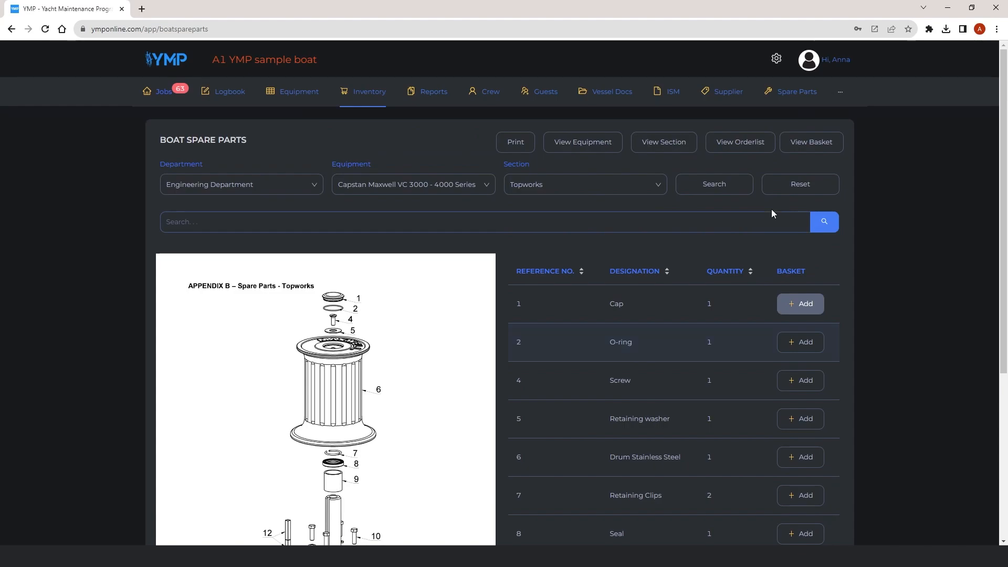
{"action": "left_click", "coordinate": [816, 152]}
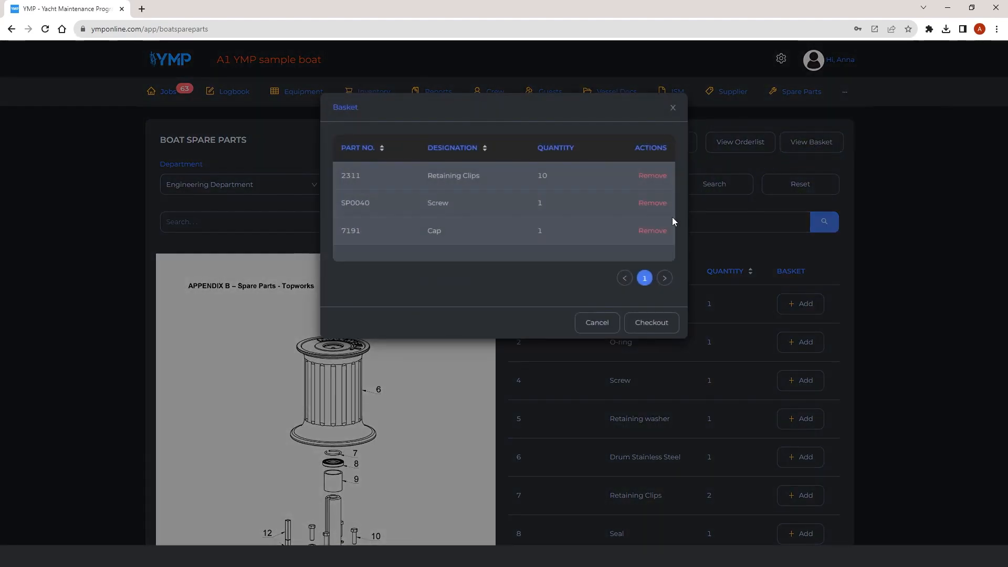
{"action": "left_click", "coordinate": [650, 232]}
{"action": "left_click", "coordinate": [669, 200]}
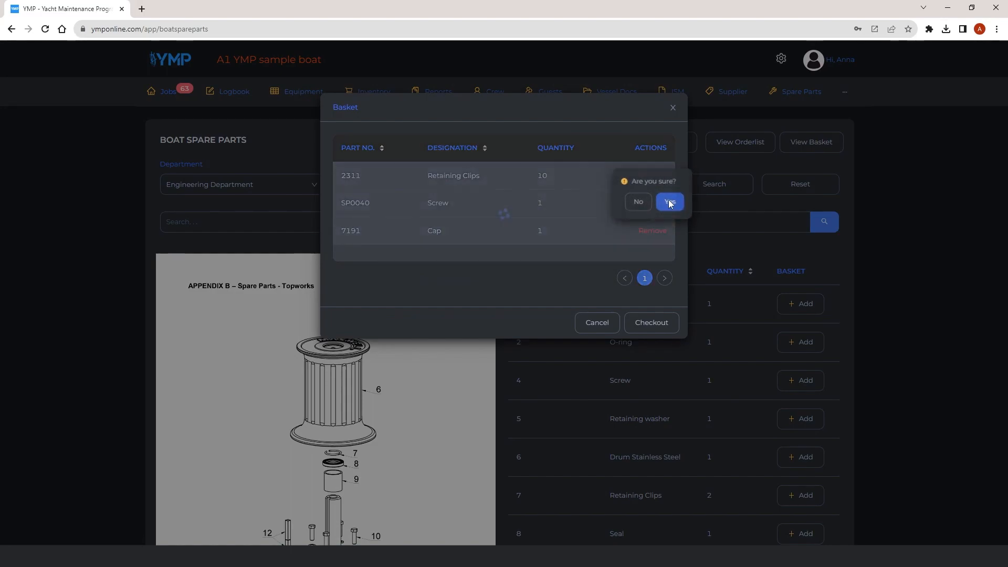
Set the Screw quantity in the basket to 2.
{"action": "left_click", "coordinate": [541, 203]}
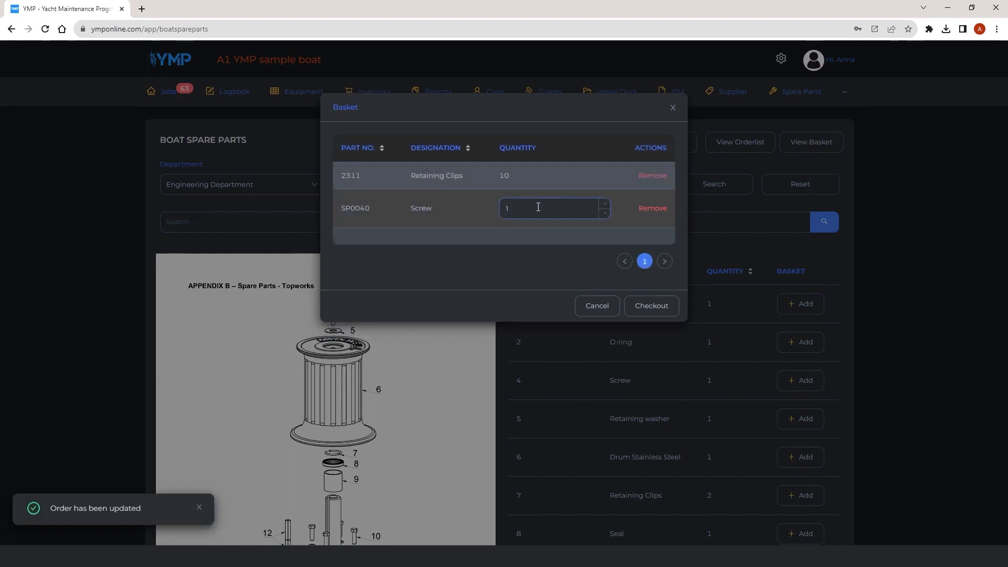
{"action": "key", "text": "BackSpace"}
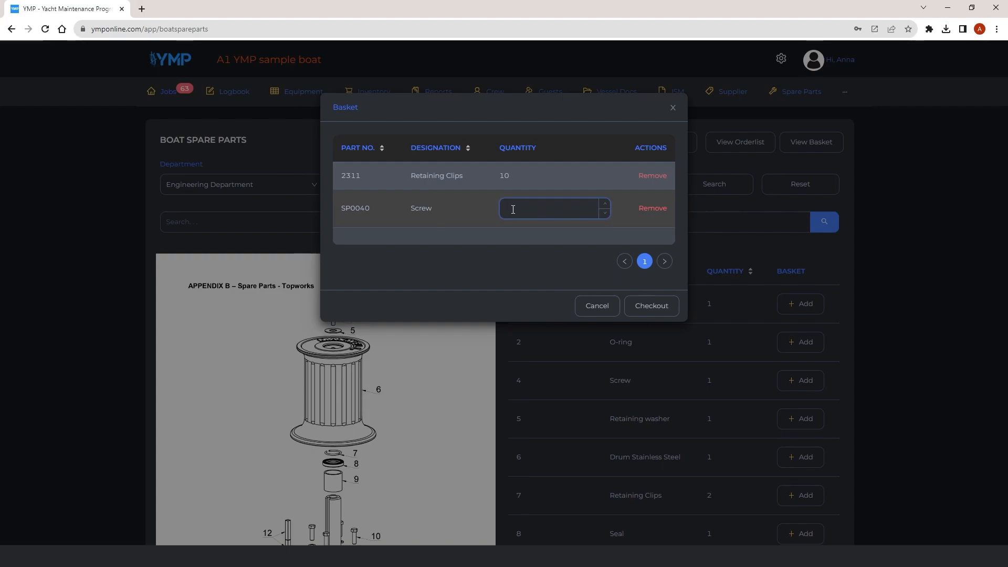
{"action": "type", "text": "2"}
{"action": "key", "text": "Return"}
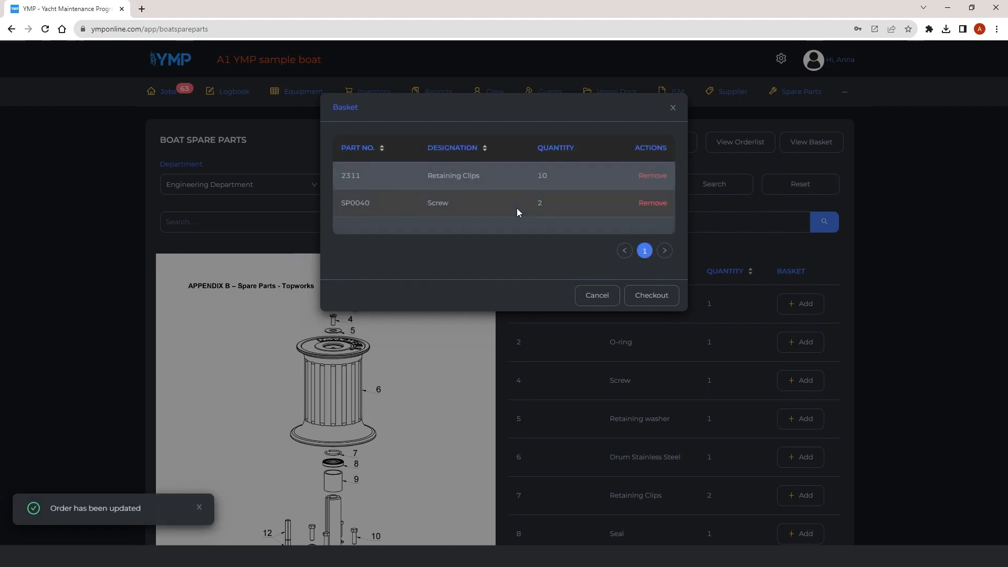
Check out the basket and open the order list.
{"action": "left_click", "coordinate": [653, 296]}
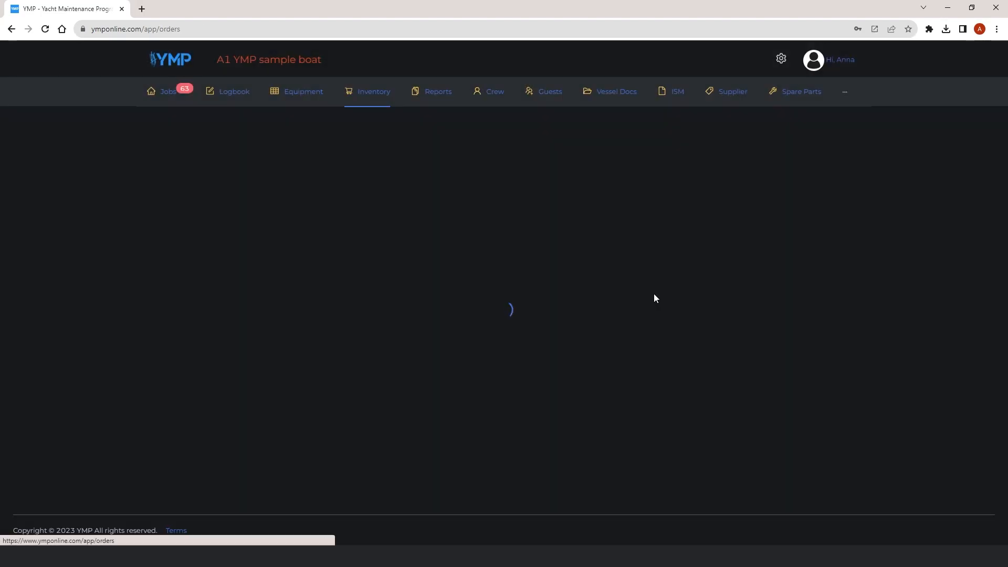
{"action": "left_click", "coordinate": [383, 100]}
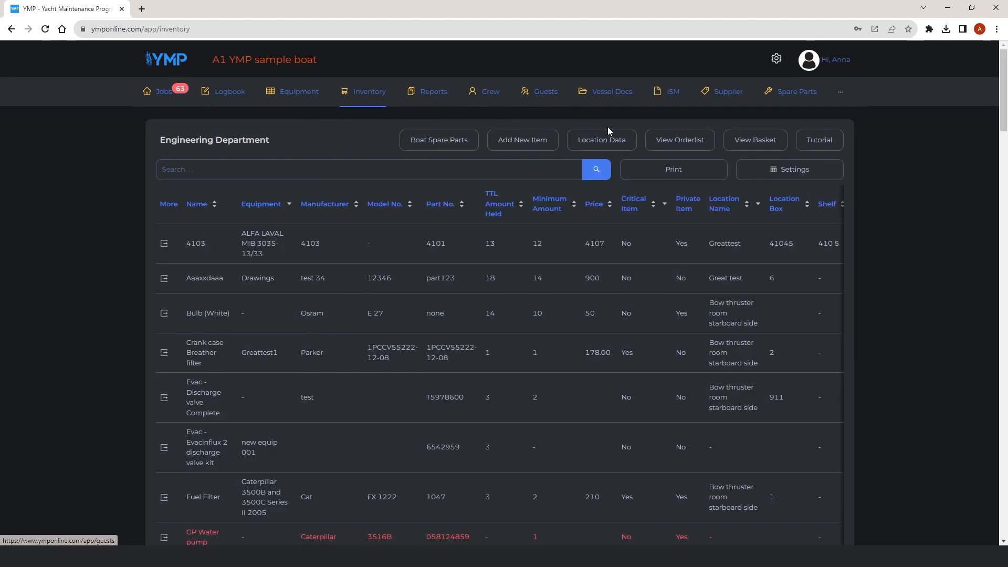
{"action": "left_click", "coordinate": [673, 143]}
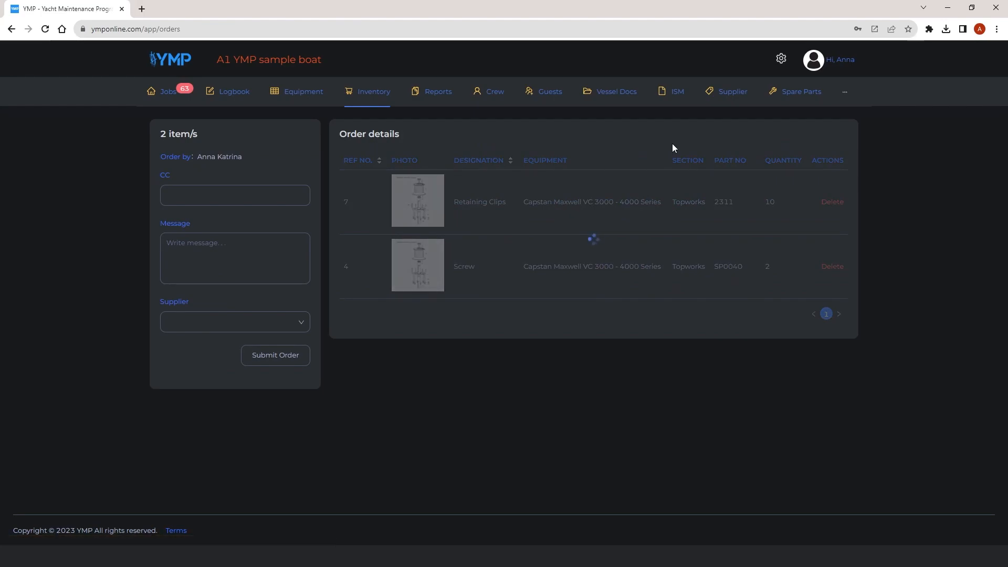
Paste a CC e-mail address into the order and enter the message sampletext.
{"action": "left_click", "coordinate": [209, 194]}
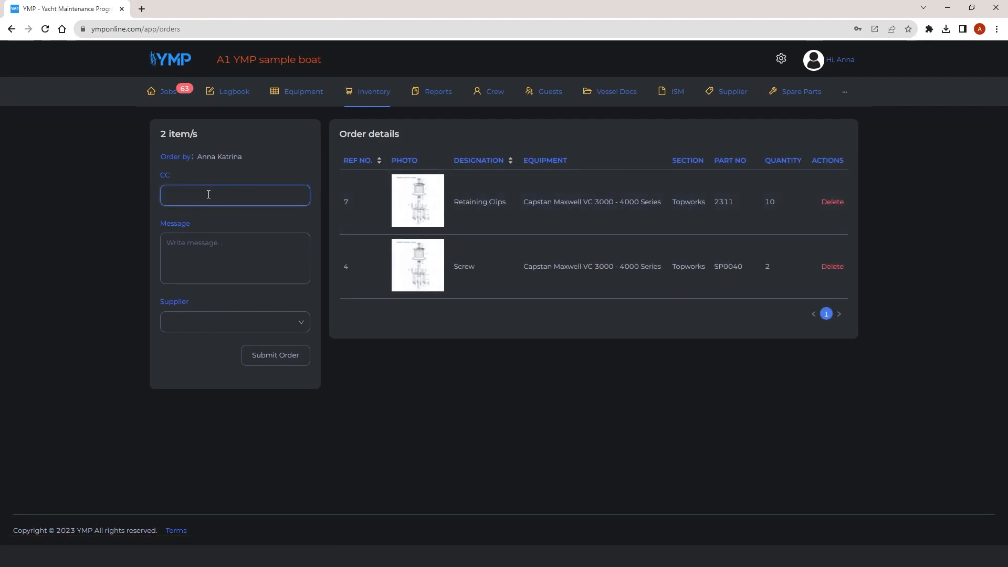
{"action": "key", "text": "ctrl+v"}
{"action": "left_click", "coordinate": [190, 245]}
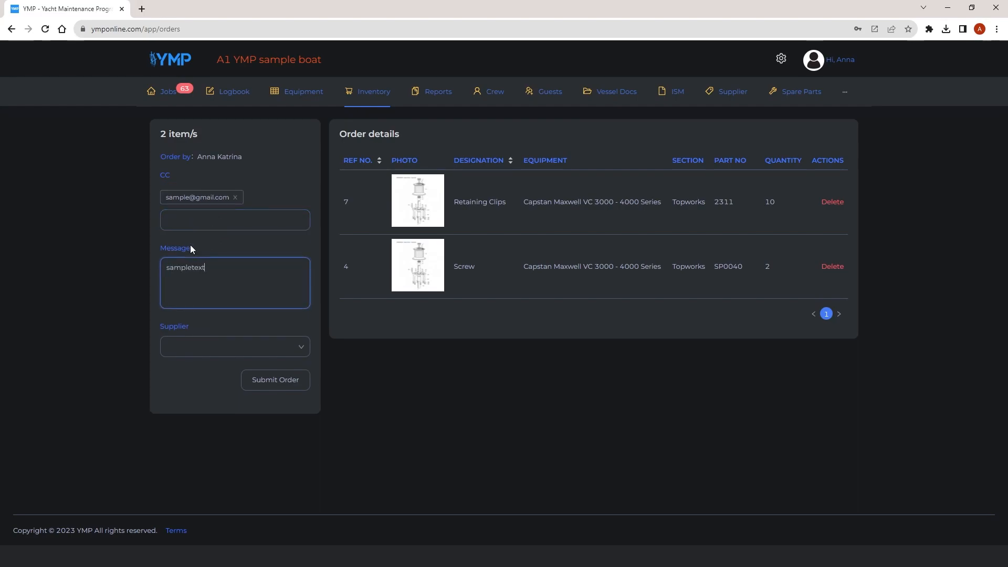
Choose 111 A Test Supplier as the supplier and submit the order.
{"action": "left_click", "coordinate": [251, 347]}
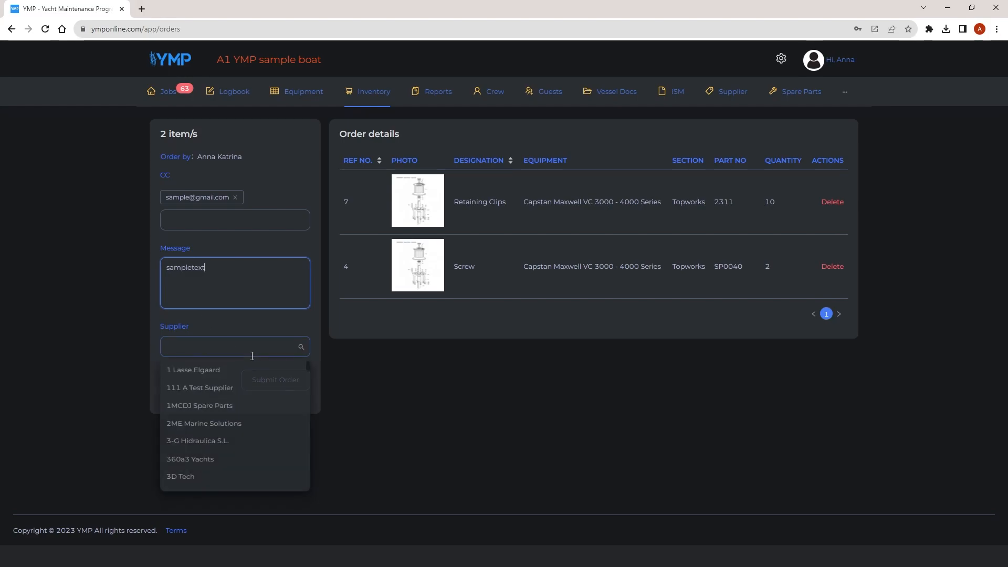
{"action": "left_click", "coordinate": [234, 392]}
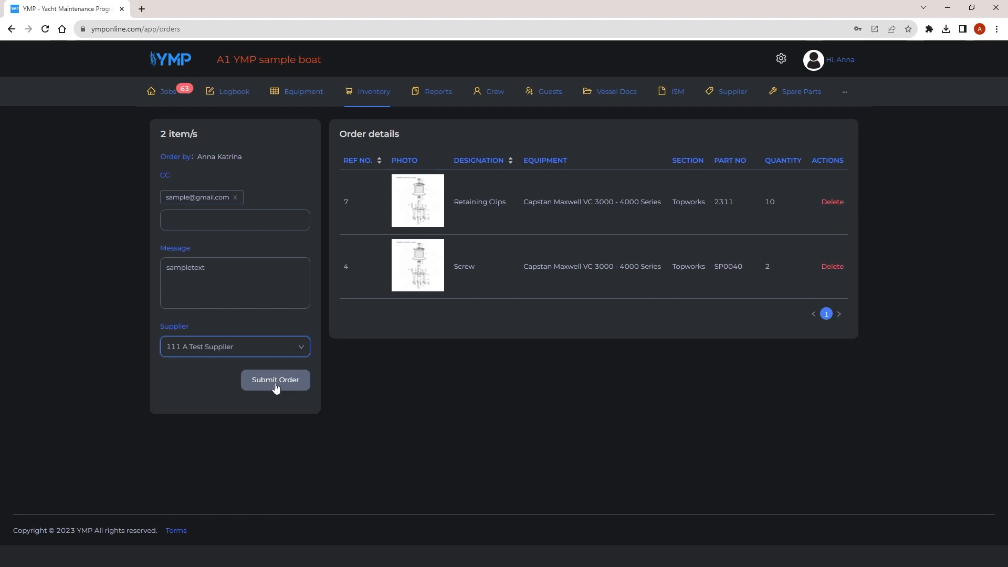
{"action": "left_click", "coordinate": [276, 385]}
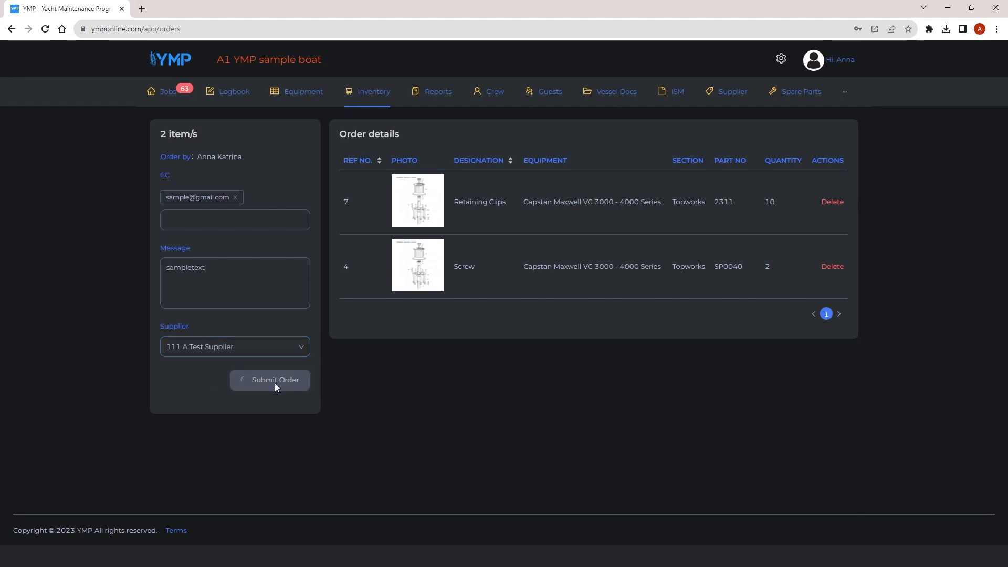